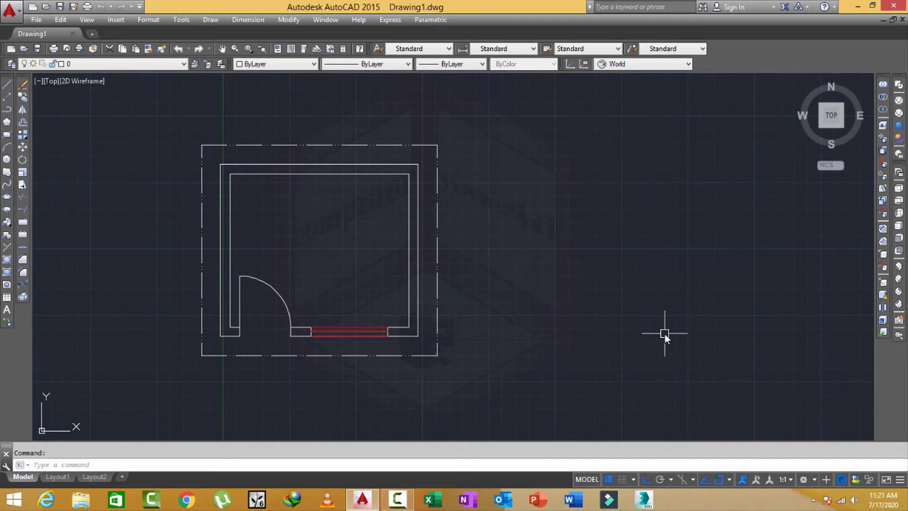
Draw a vertical ray downward from the outer lower-left corner of the floor plan's wall.
{"action": "middle_click_drag", "start_coordinate": [517, 283], "coordinate": [608, 282]}
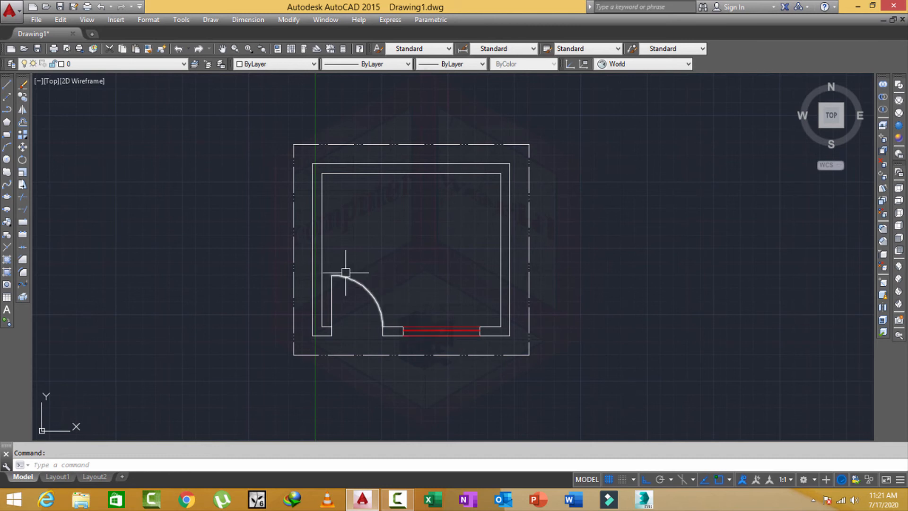
{"action": "middle_click_drag", "start_coordinate": [390, 347], "coordinate": [389, 343]}
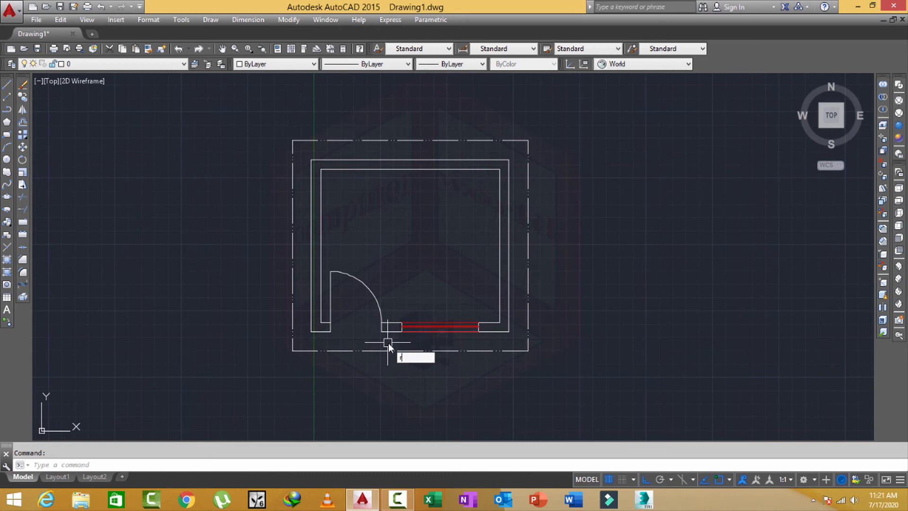
{"action": "type", "text": "ay"}
{"action": "key", "text": "Return"}
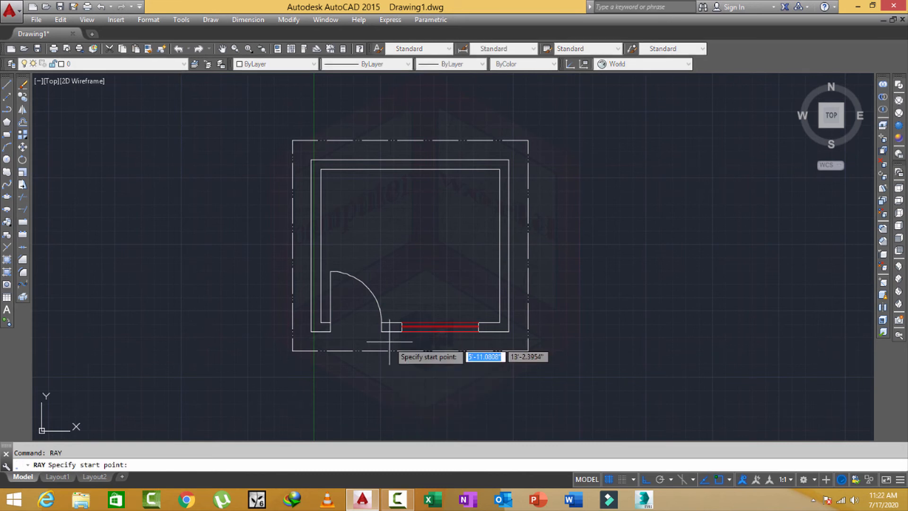
{"action": "left_click", "coordinate": [311, 332]}
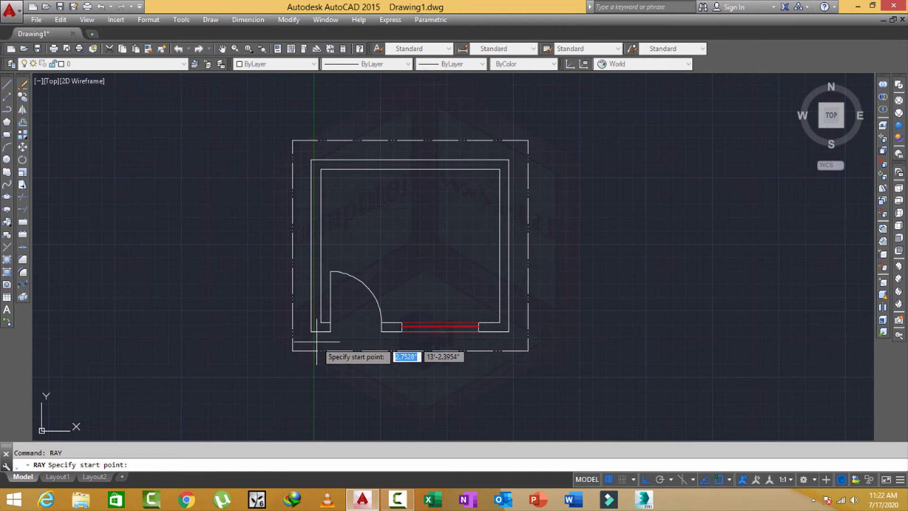
{"action": "middle_click_drag", "start_coordinate": [311, 332], "coordinate": [312, 312]}
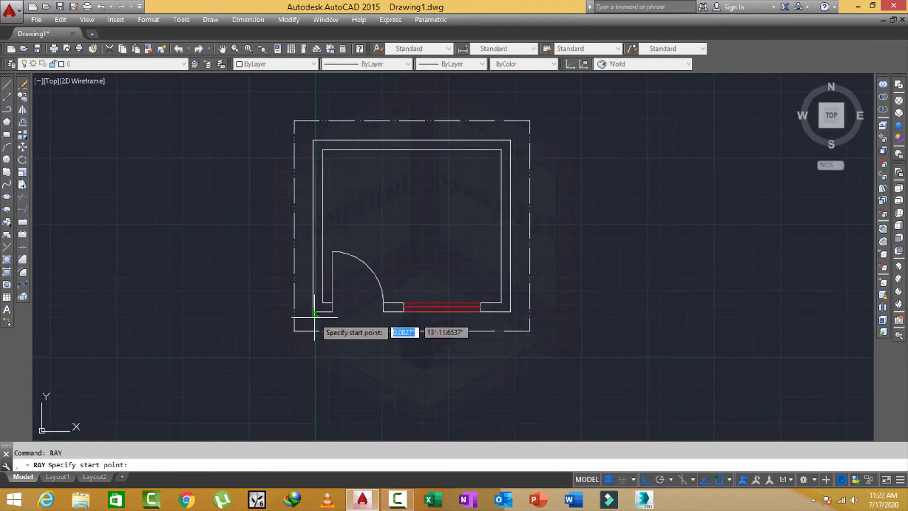
{"action": "left_click", "coordinate": [301, 405]}
{"action": "key", "text": "Return"}
Draw vertical rays downward from both edges of the door opening in the plan's front wall.
{"action": "key", "text": "Return"}
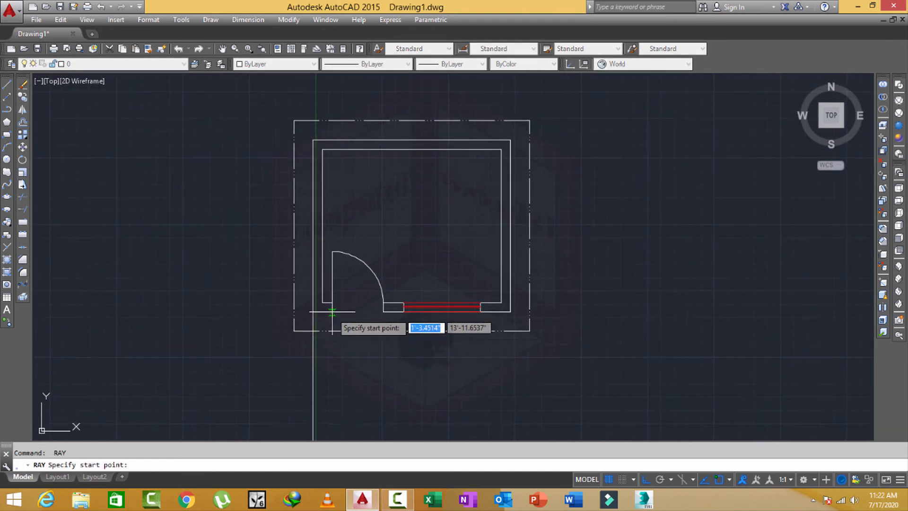
{"action": "left_click", "coordinate": [332, 312]}
{"action": "left_click", "coordinate": [331, 401]}
{"action": "key", "text": "Return"}
{"action": "key", "text": "Return"}
{"action": "left_click", "coordinate": [383, 312]}
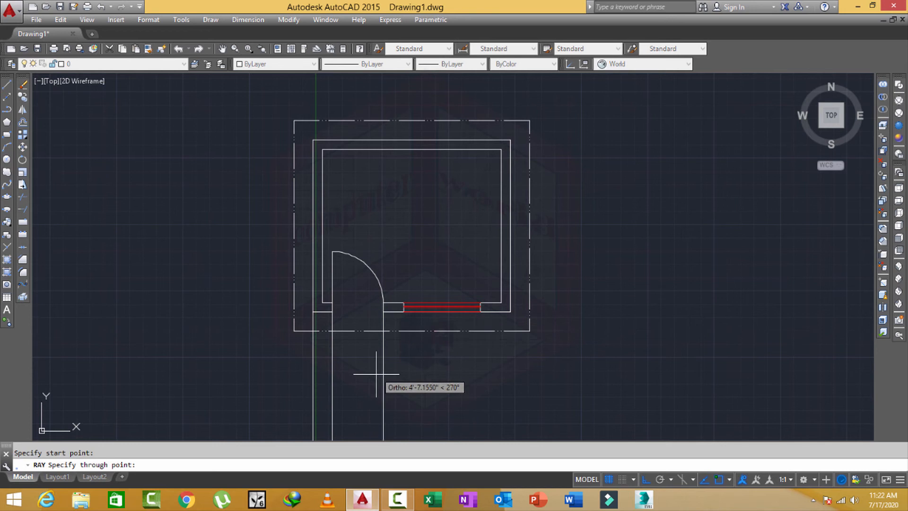
{"action": "left_click", "coordinate": [361, 376]}
{"action": "key", "text": "Return"}
Project both edges of the red window downward from the front wall with vertical rays.
{"action": "key", "text": "Return"}
{"action": "left_click", "coordinate": [480, 312]}
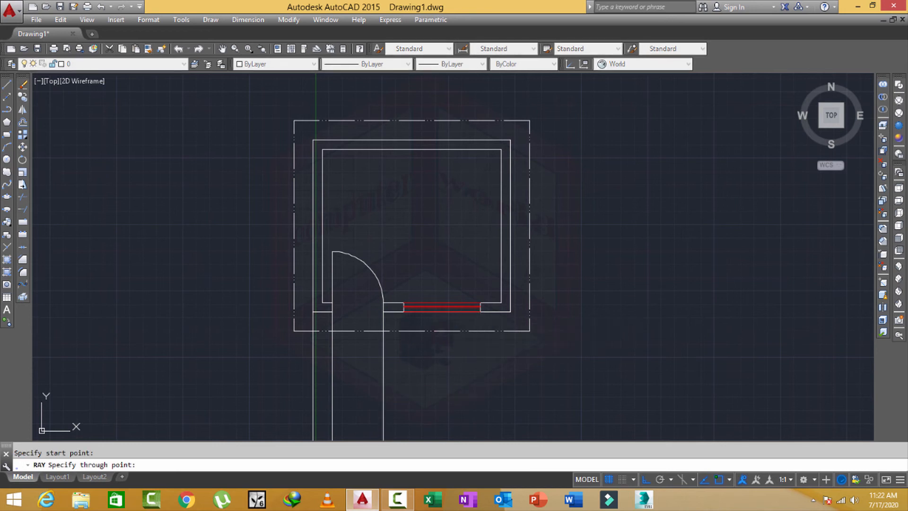
{"action": "left_click", "coordinate": [478, 373]}
{"action": "scroll", "coordinate": [407, 341], "scroll_direction": "up", "scroll_amount": 6}
{"action": "key", "text": "Return"}
{"action": "key", "text": "Return"}
{"action": "left_click", "coordinate": [431, 263]}
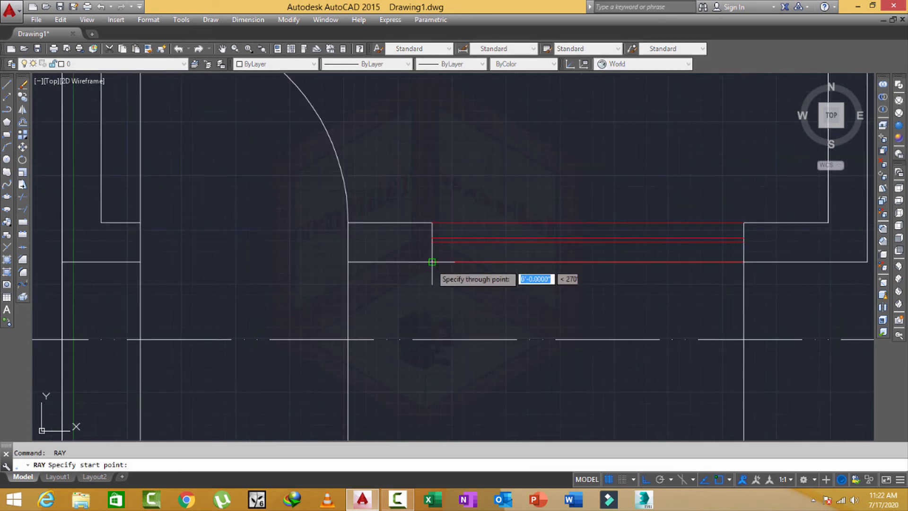
{"action": "left_click", "coordinate": [432, 398]}
{"action": "scroll", "coordinate": [365, 348], "scroll_direction": "down", "scroll_amount": 4}
{"action": "key", "text": "Return"}
Draw a vertical ray downward from the outer lower-right corner of the plan's wall.
{"action": "key", "text": "Return"}
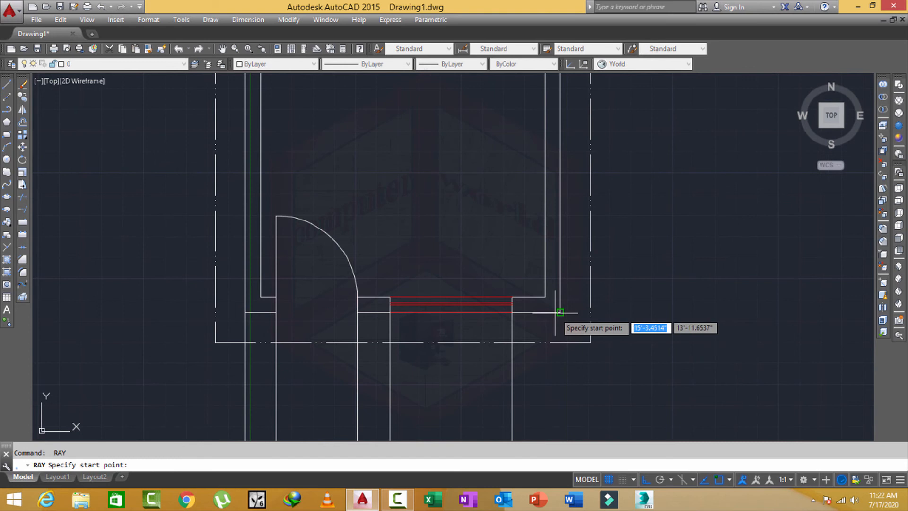
{"action": "left_click", "coordinate": [560, 312]}
{"action": "key", "text": "Return"}
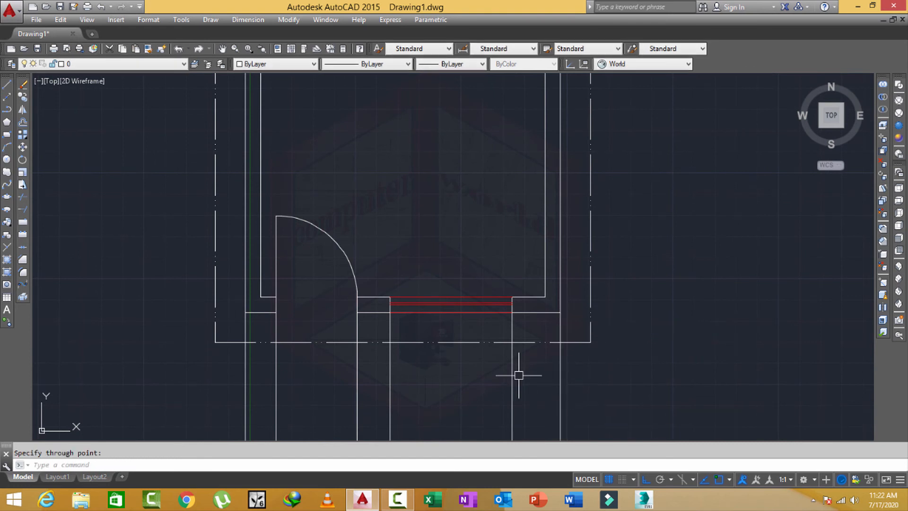
Draw a horizontal base line across the rays below the plan, from the leftmost ray to the rightmost one.
{"action": "middle_click_drag", "start_coordinate": [518, 374], "coordinate": [516, 368]}
{"action": "scroll", "coordinate": [494, 341], "scroll_direction": "down", "scroll_amount": 3}
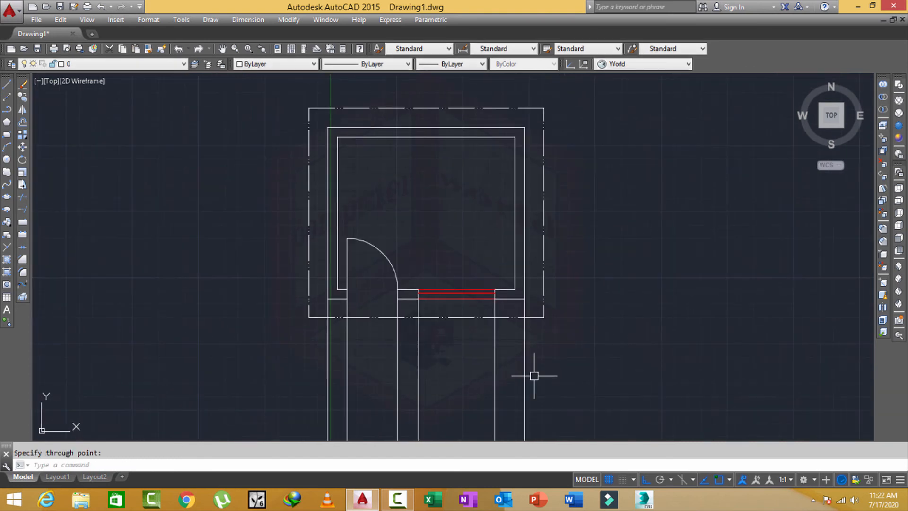
{"action": "type", "text": "l"}
{"action": "key", "text": "Return"}
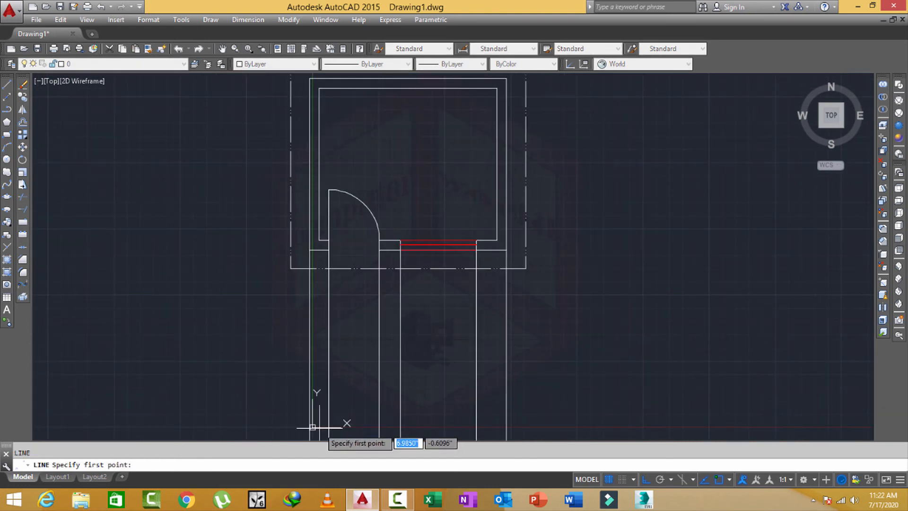
{"action": "scroll", "coordinate": [331, 303], "scroll_direction": "down", "scroll_amount": 2}
{"action": "left_click", "coordinate": [317, 362]}
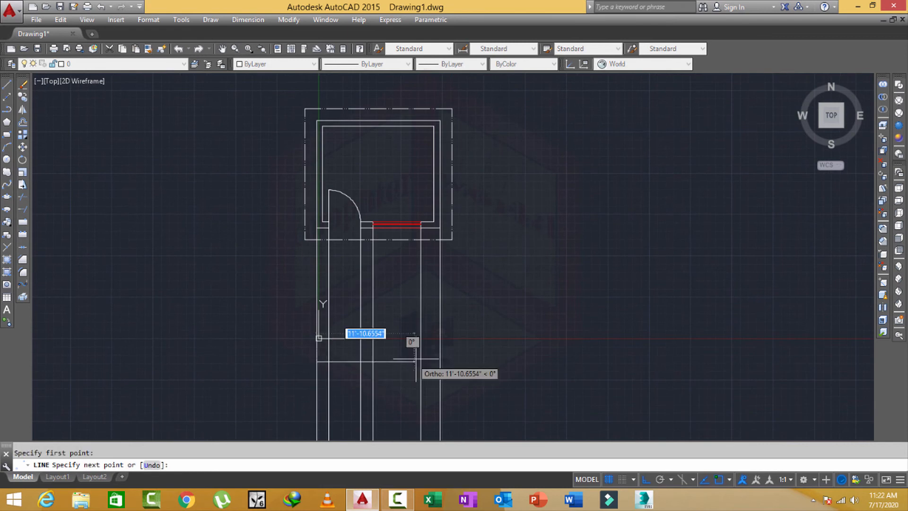
{"action": "left_click", "coordinate": [440, 362]}
{"action": "key", "text": "Escape"}
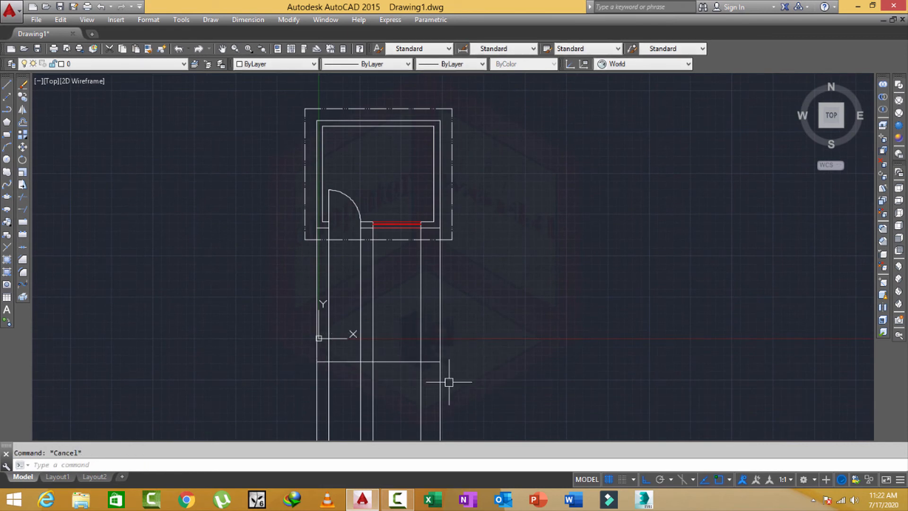
Trim off all the rays below the horizontal base line.
{"action": "type", "text": "tr"}
{"action": "key", "text": "Return"}
{"action": "key", "text": "Return"}
{"action": "left_click", "coordinate": [478, 393]}
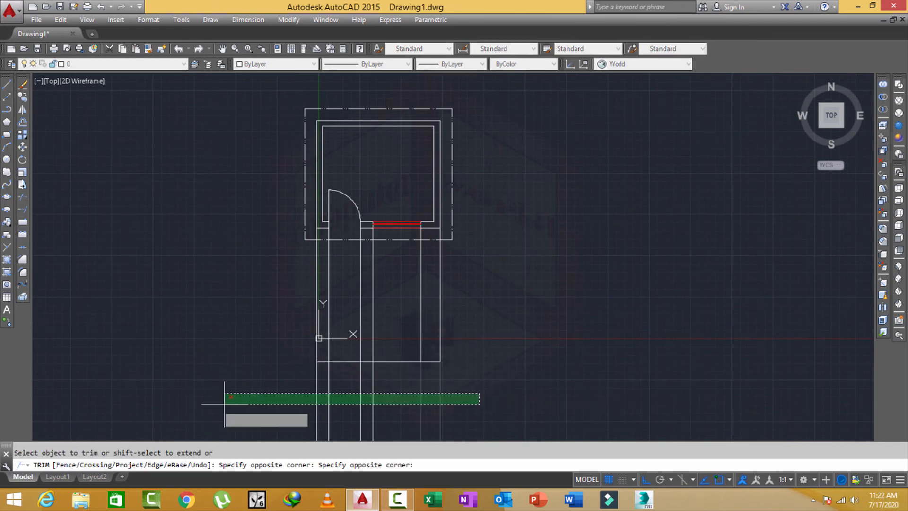
{"action": "left_click", "coordinate": [217, 399]}
{"action": "key", "text": "Escape"}
Offset the base line upward by 11' to create the elevation's top line.
{"action": "type", "text": "o"}
{"action": "key", "text": "Return"}
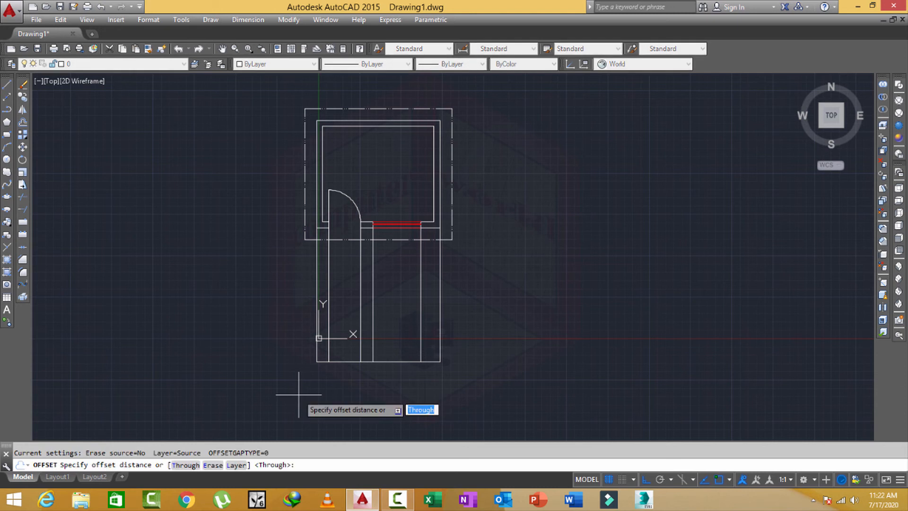
{"action": "type", "text": "11"}
{"action": "key", "text": "Return"}
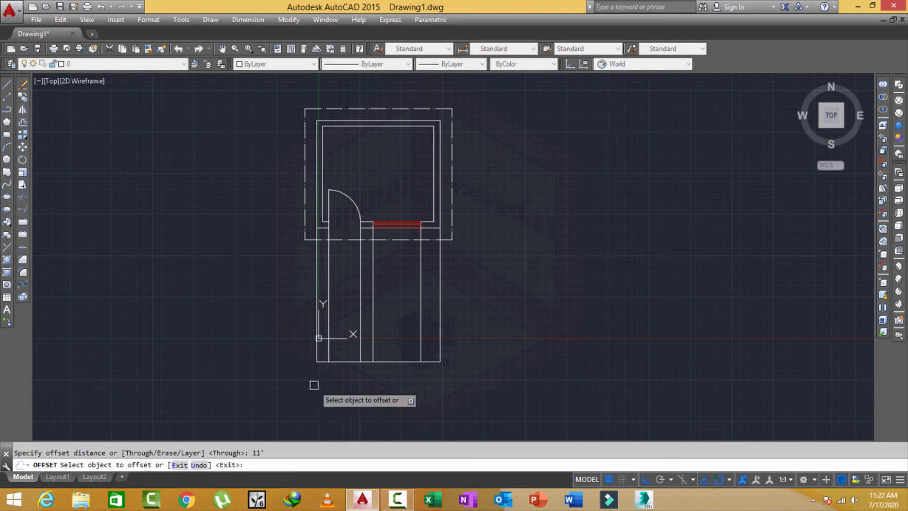
{"action": "left_click", "coordinate": [388, 362]}
{"action": "left_click", "coordinate": [381, 326]}
{"action": "key", "text": "Escape"}
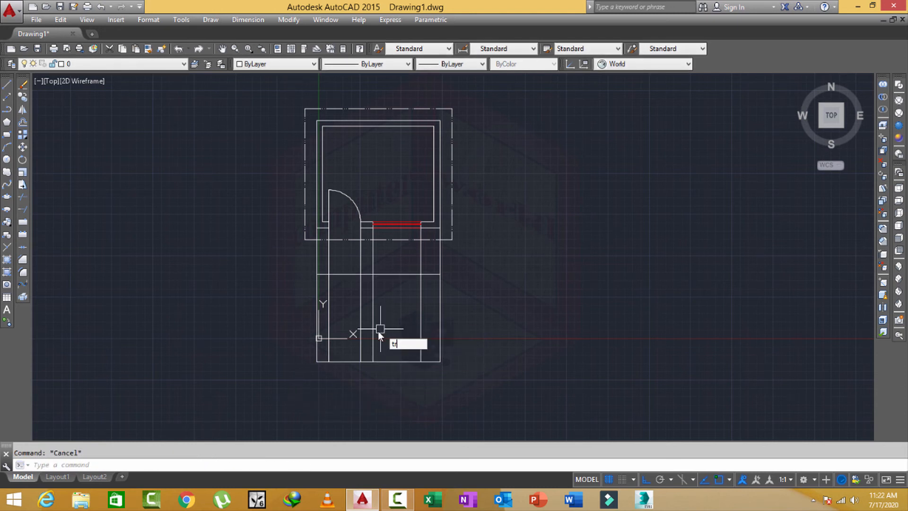
Trim away the projection lines between the plan's front wall and the elevation's top line.
{"action": "type", "text": "tr"}
{"action": "key", "text": "Return"}
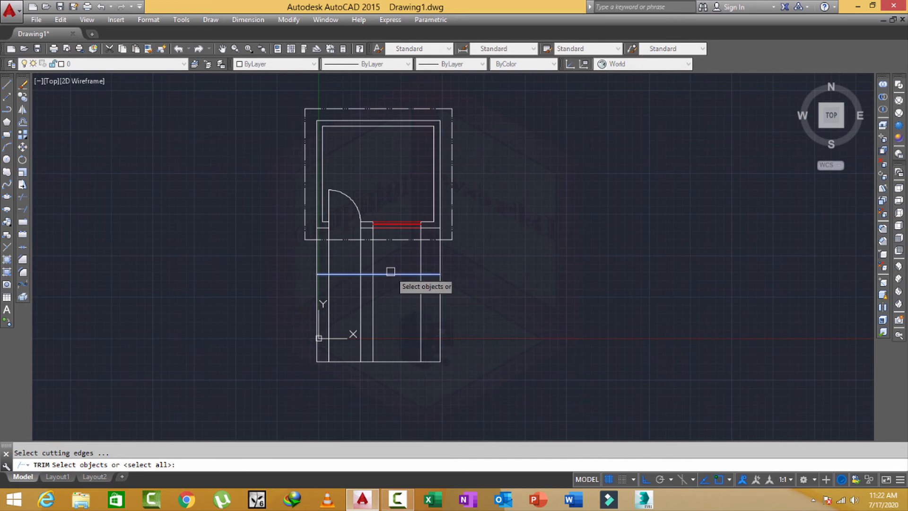
{"action": "key", "text": "Return"}
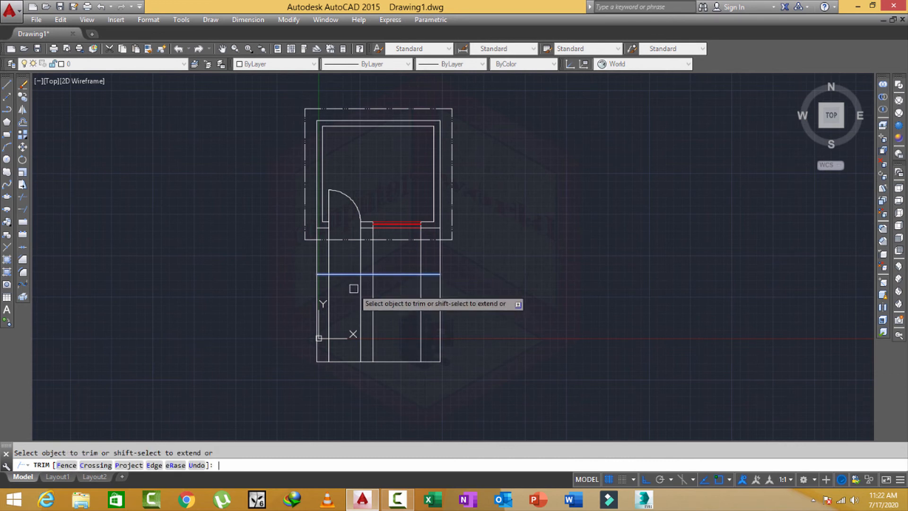
{"action": "left_click", "coordinate": [487, 253]}
{"action": "left_click", "coordinate": [261, 265]}
{"action": "key", "text": "Escape"}
Offset the elevation's top line upward by 6 inches for the roof slab.
{"action": "scroll", "coordinate": [319, 288], "scroll_direction": "up", "scroll_amount": 4}
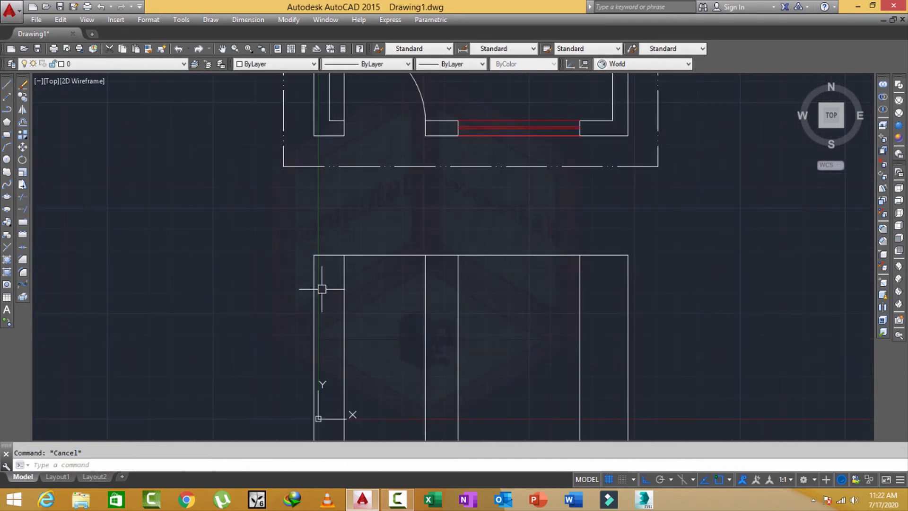
{"action": "type", "text": "o"}
{"action": "key", "text": "Return"}
{"action": "type", "text": "6"}
{"action": "key", "text": "Return"}
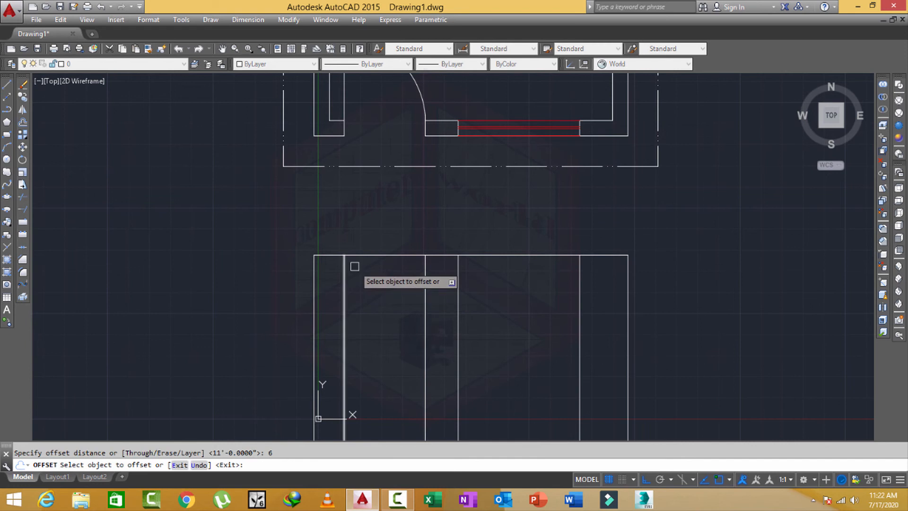
{"action": "left_click", "coordinate": [395, 256]}
{"action": "left_click", "coordinate": [367, 250]}
{"action": "scroll", "coordinate": [331, 265], "scroll_direction": "down", "scroll_amount": 4}
{"action": "key", "text": "Escape"}
Offset the base line upward by 3' to mark the window sill height.
{"action": "scroll", "coordinate": [386, 332], "scroll_direction": "up", "scroll_amount": 4}
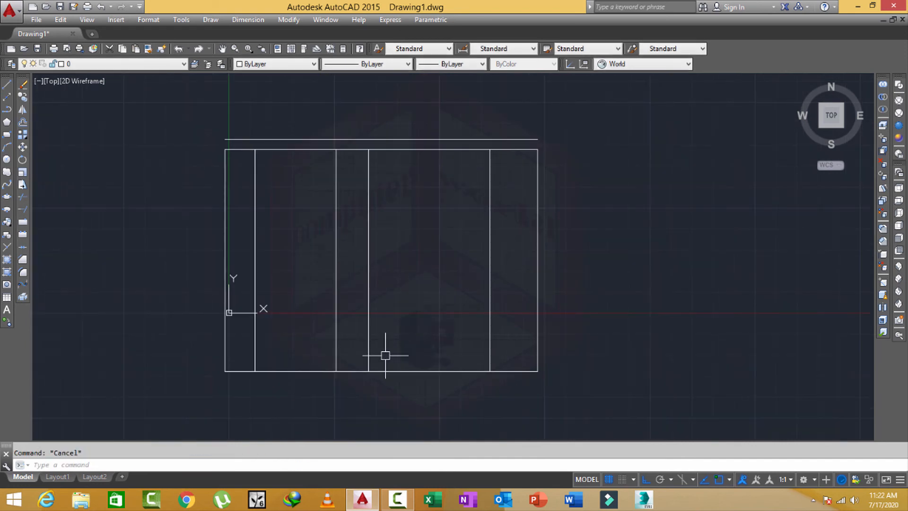
{"action": "key", "text": "Return"}
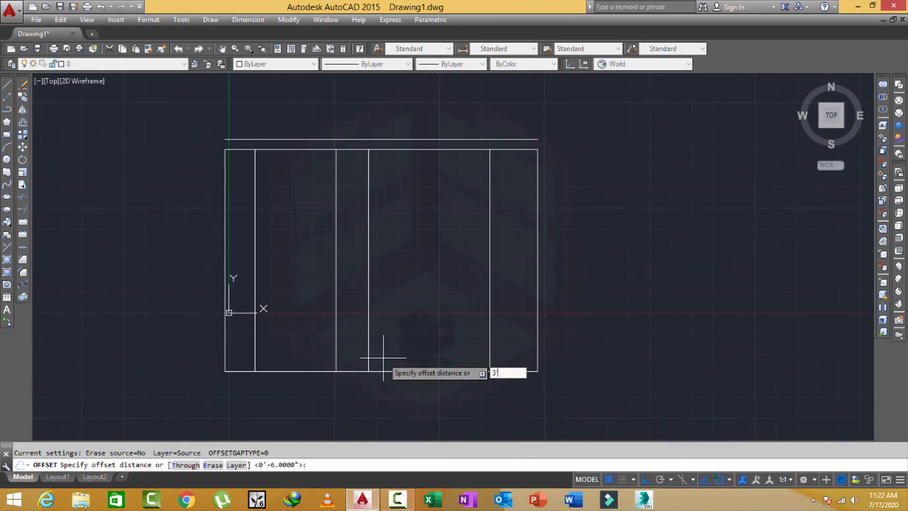
{"action": "type", "text": "3"}
{"action": "key", "text": "Return"}
{"action": "left_click", "coordinate": [411, 371]}
{"action": "left_click", "coordinate": [391, 329]}
{"action": "key", "text": "Escape"}
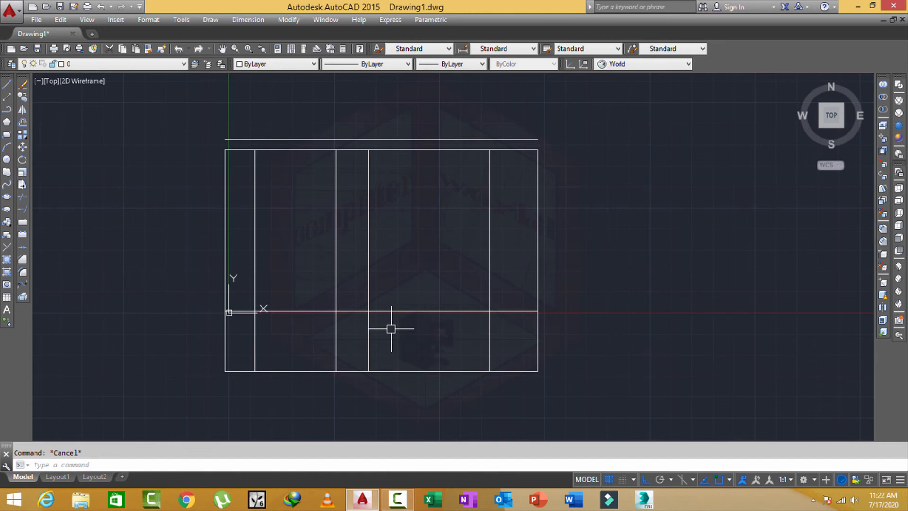
{"action": "right_click", "coordinate": [392, 329]}
{"action": "key", "text": "Escape"}
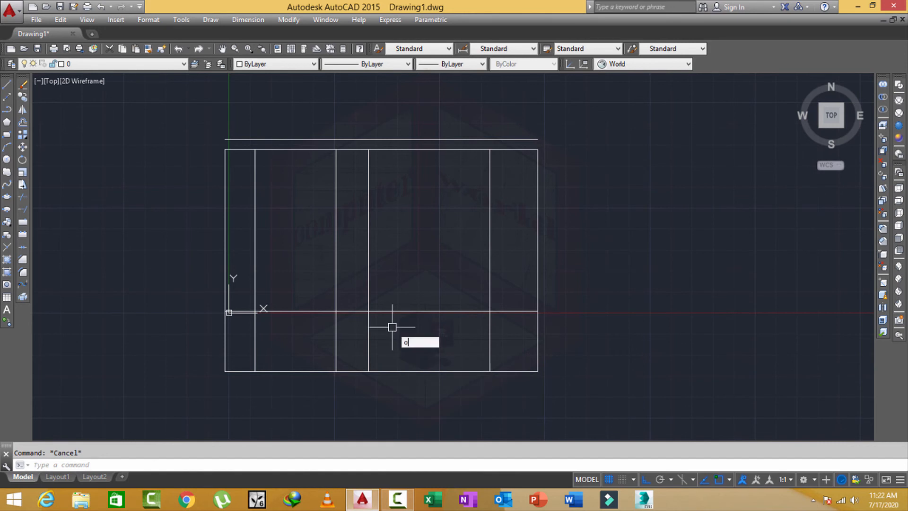
Offset the base line upward by 7' to mark the top of the door and window.
{"action": "key", "text": "Return"}
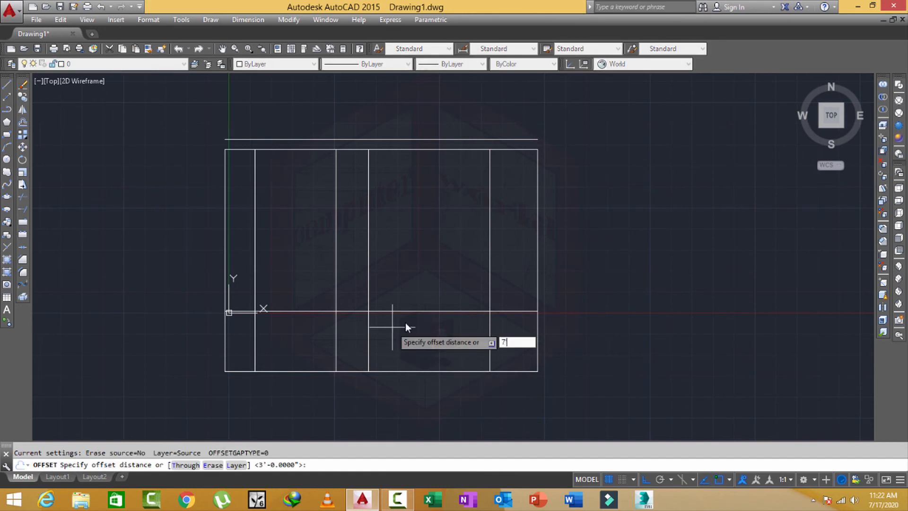
{"action": "key", "text": "Return"}
{"action": "left_click", "coordinate": [413, 371]}
{"action": "left_click", "coordinate": [414, 298]}
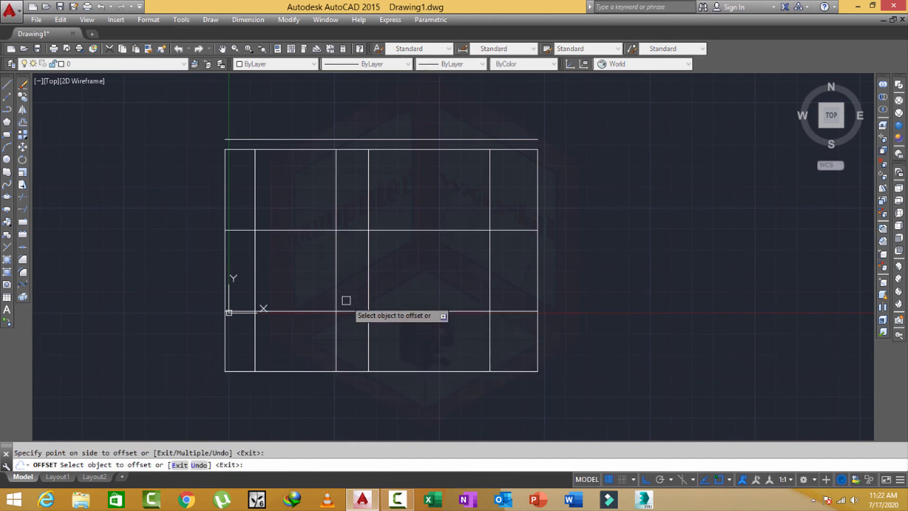
{"action": "key", "text": "Escape"}
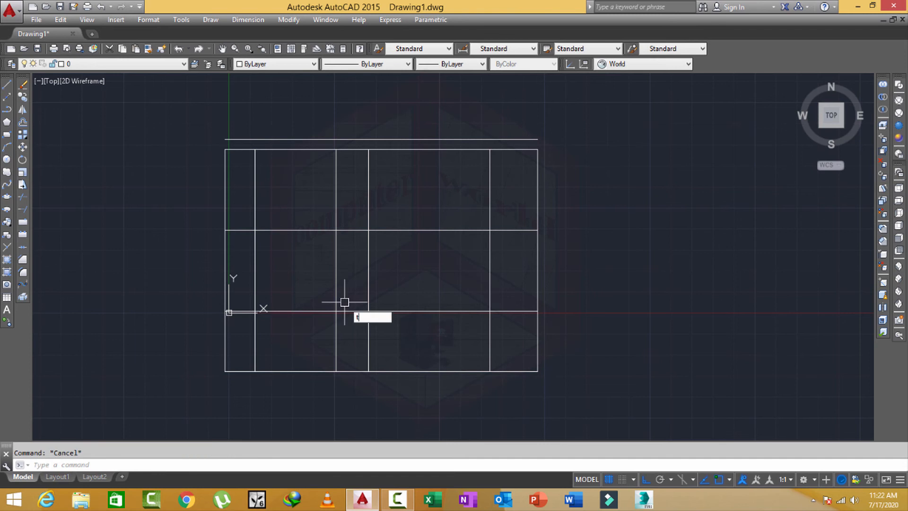
Trim the horizontal lines beside and inside the door opening and the vertical lines above it to form the door outline.
{"action": "type", "text": "tr"}
{"action": "key", "text": "Return"}
{"action": "key", "text": "Return"}
{"action": "left_click", "coordinate": [237, 311]}
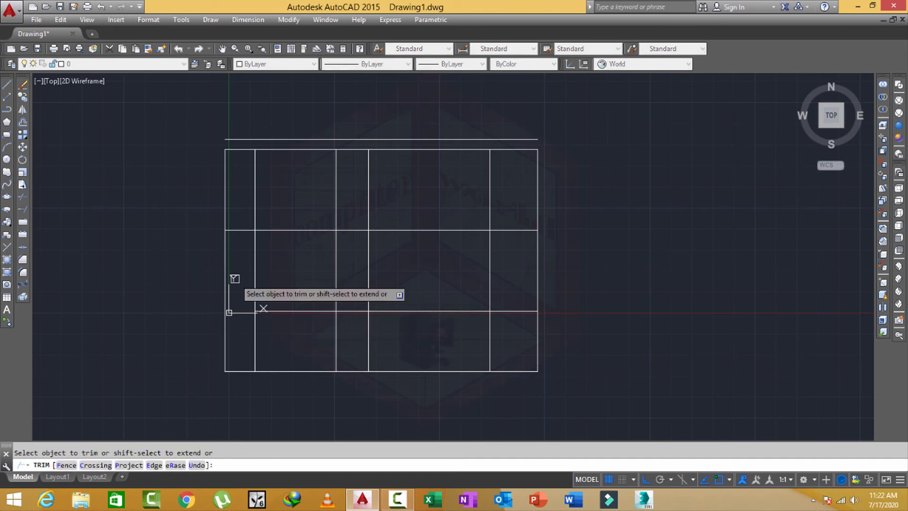
{"action": "left_click", "coordinate": [287, 311]}
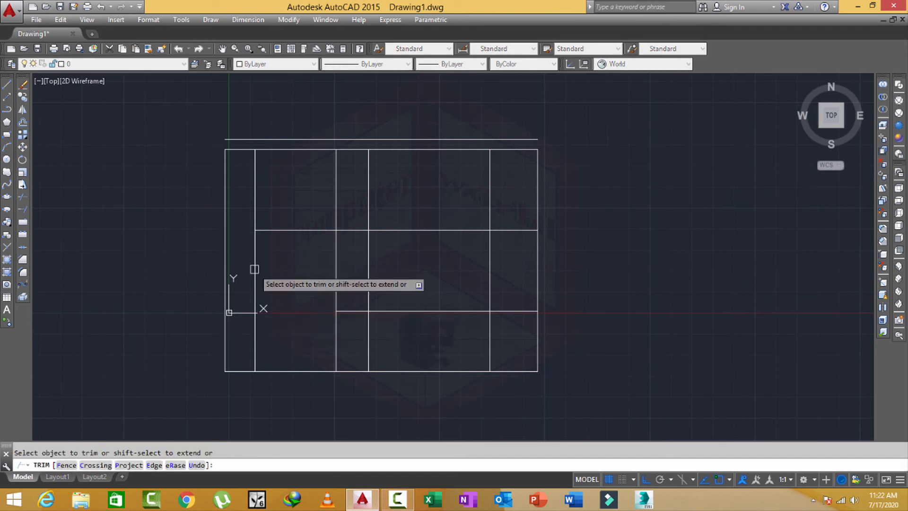
{"action": "left_click", "coordinate": [254, 210]}
{"action": "left_click", "coordinate": [335, 202]}
{"action": "left_click", "coordinate": [345, 205]}
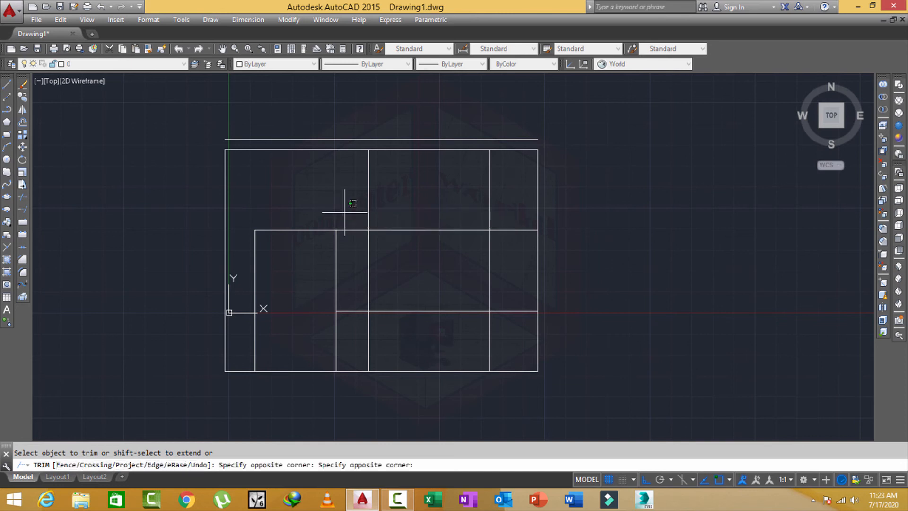
{"action": "left_click", "coordinate": [348, 340]}
Trim the excess horizontal line ends and the vertical lines below the sill to form the window outline.
{"action": "scroll", "coordinate": [354, 298], "scroll_direction": "down", "scroll_amount": 4}
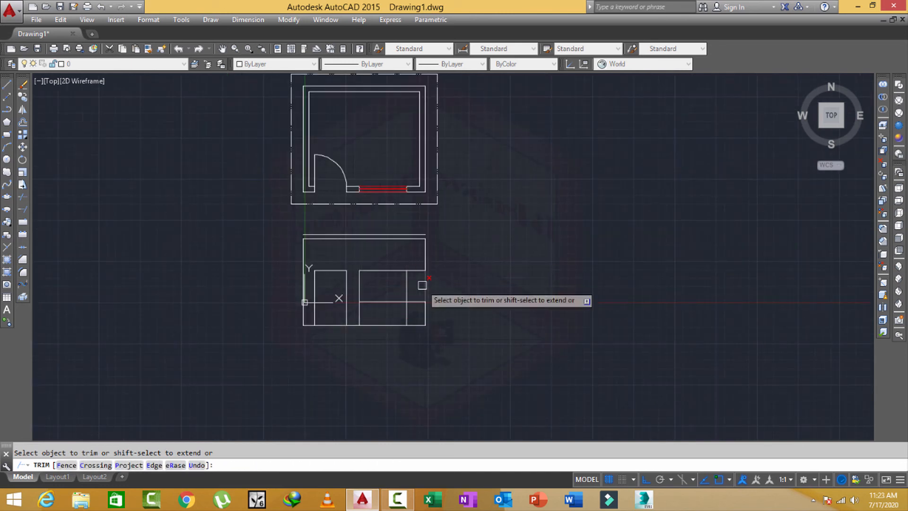
{"action": "scroll", "coordinate": [423, 277], "scroll_direction": "up", "scroll_amount": 2}
{"action": "left_click", "coordinate": [412, 262]}
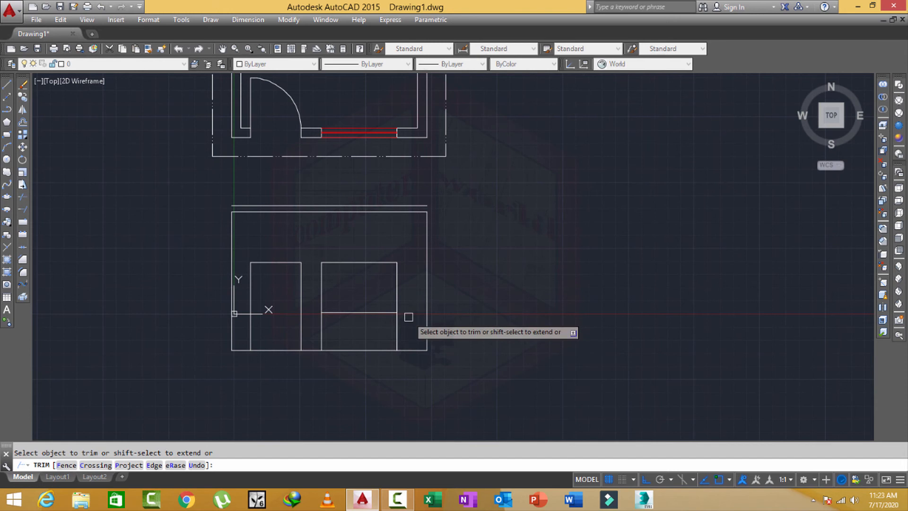
{"action": "left_click", "coordinate": [398, 328]}
{"action": "left_click", "coordinate": [321, 328]}
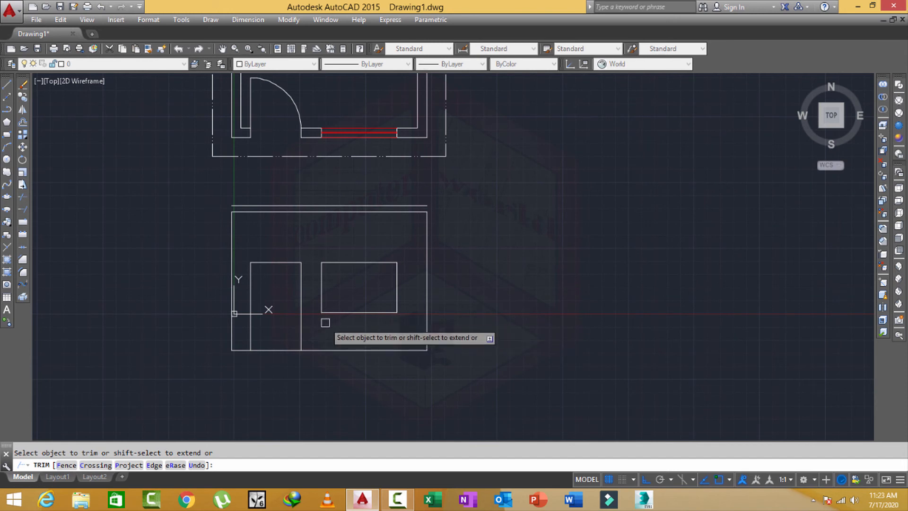
{"action": "key", "text": "Escape"}
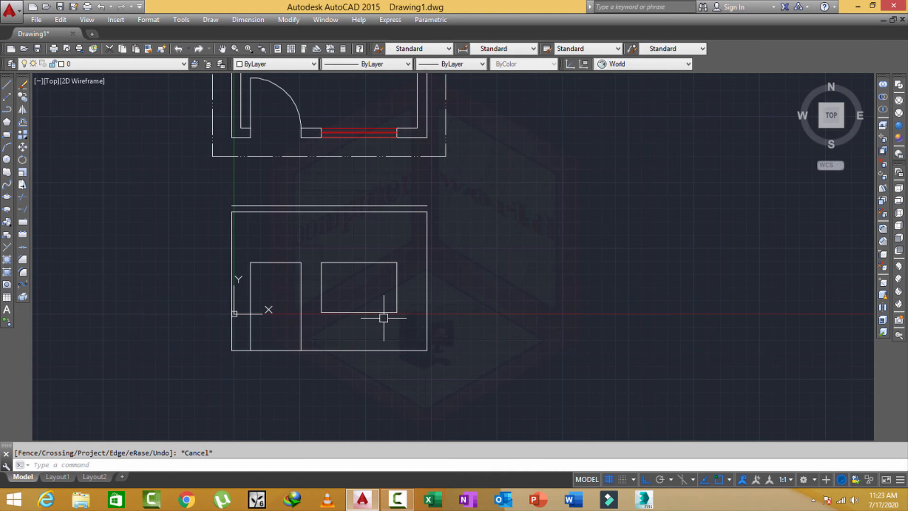
Project vertical rays downward from the two lower corners of the floor plan's dashed roof outline.
{"action": "type", "text": "ra"}
{"action": "key", "text": "Return"}
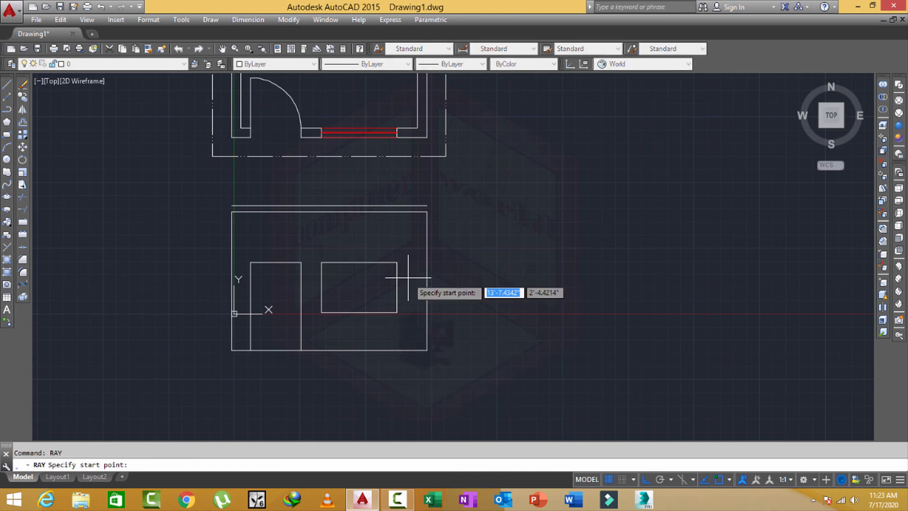
{"action": "left_click", "coordinate": [445, 156]}
{"action": "left_click", "coordinate": [461, 216]}
{"action": "key", "text": "Return"}
{"action": "key", "text": "Return"}
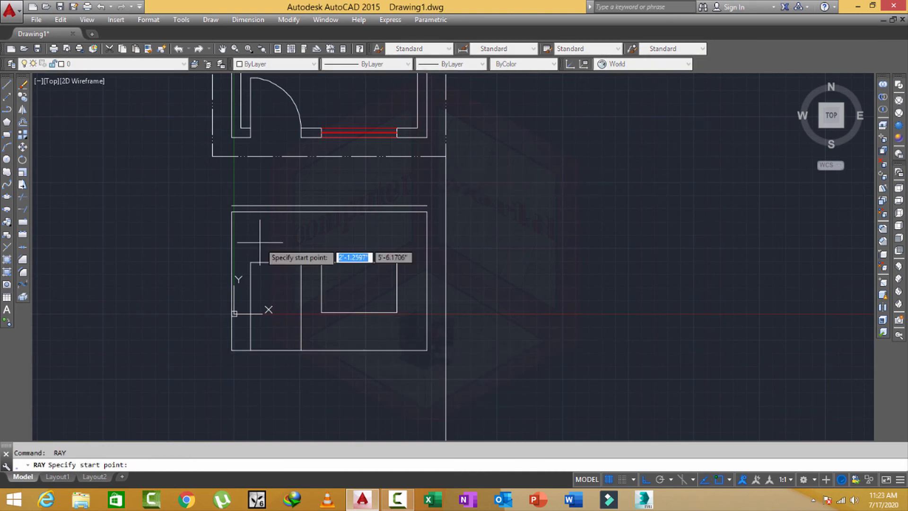
{"action": "left_click", "coordinate": [212, 156]}
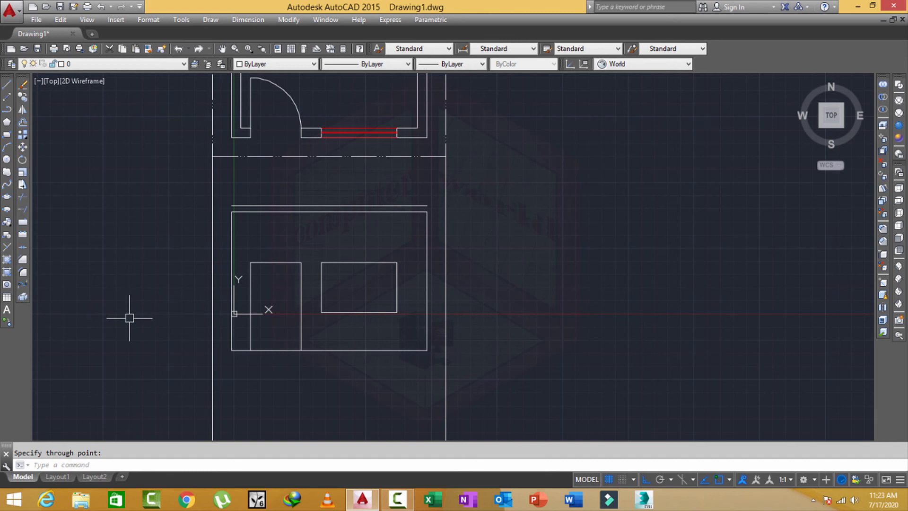
Extend both ends of the two roof slab lines to the projected rays.
{"action": "type", "text": "ex"}
{"action": "key", "text": "Return"}
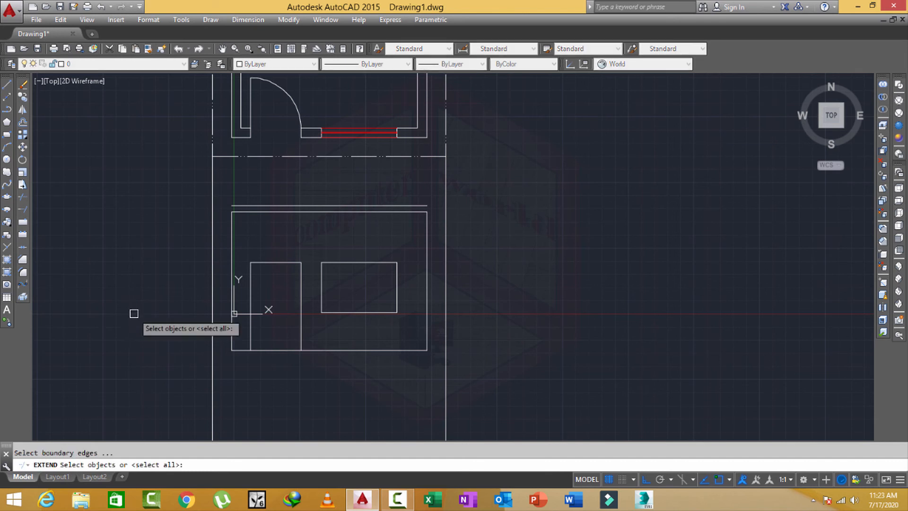
{"action": "key", "text": "Return"}
{"action": "left_click", "coordinate": [281, 185]}
{"action": "left_click", "coordinate": [269, 226]}
{"action": "left_click", "coordinate": [426, 193]}
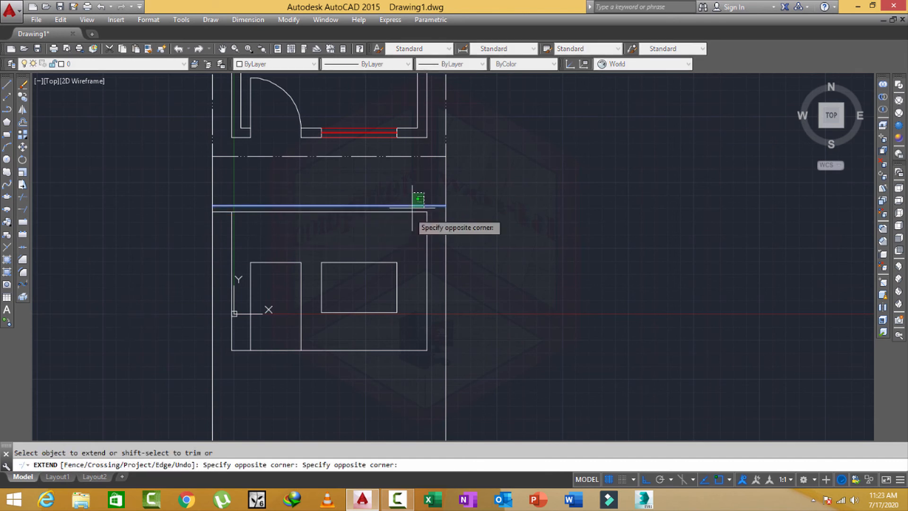
{"action": "left_click", "coordinate": [407, 223]}
{"action": "key", "text": "Escape"}
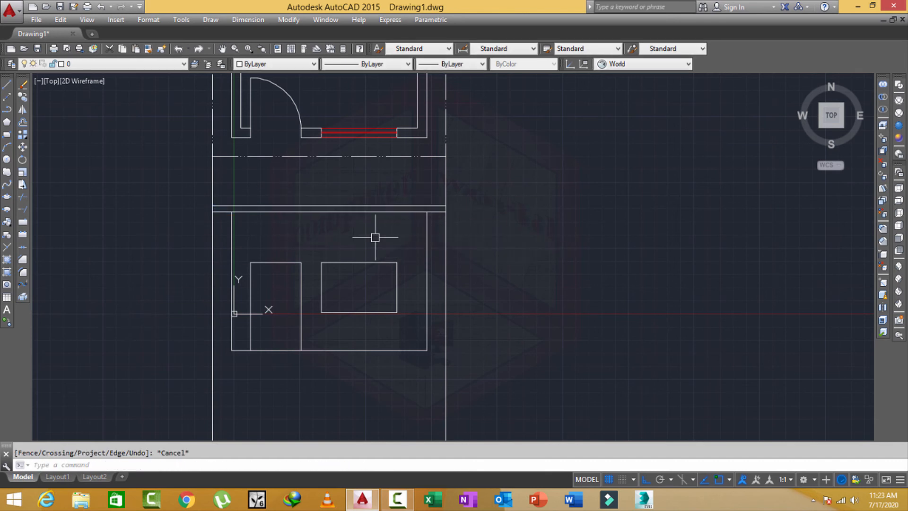
Trim the rays above and below the roof slab so only its short end edges remain.
{"action": "type", "text": "tr"}
{"action": "key", "text": "Return"}
{"action": "key", "text": "Return"}
{"action": "left_click", "coordinate": [477, 182]}
{"action": "left_click", "coordinate": [112, 180]}
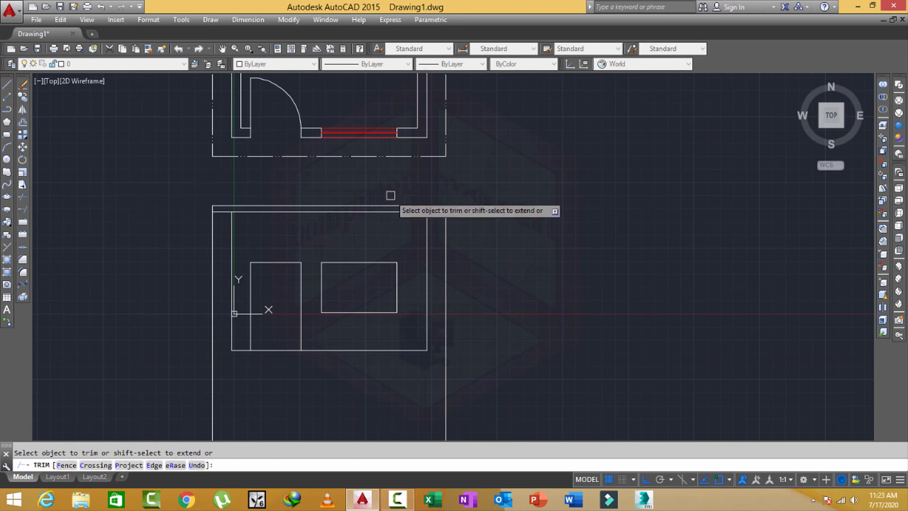
{"action": "left_click", "coordinate": [509, 388]}
{"action": "left_click", "coordinate": [116, 421]}
{"action": "key", "text": "Escape"}
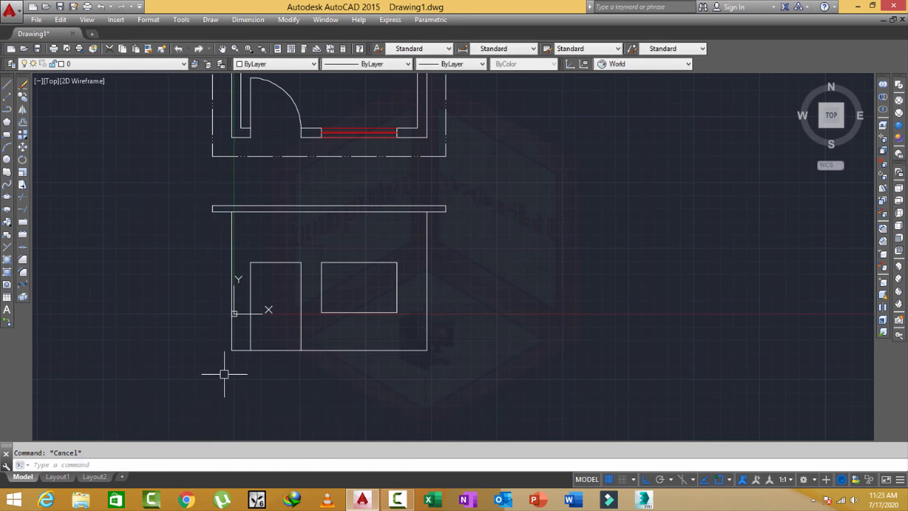
{"action": "middle_click_drag", "start_coordinate": [366, 372], "coordinate": [366, 368]}
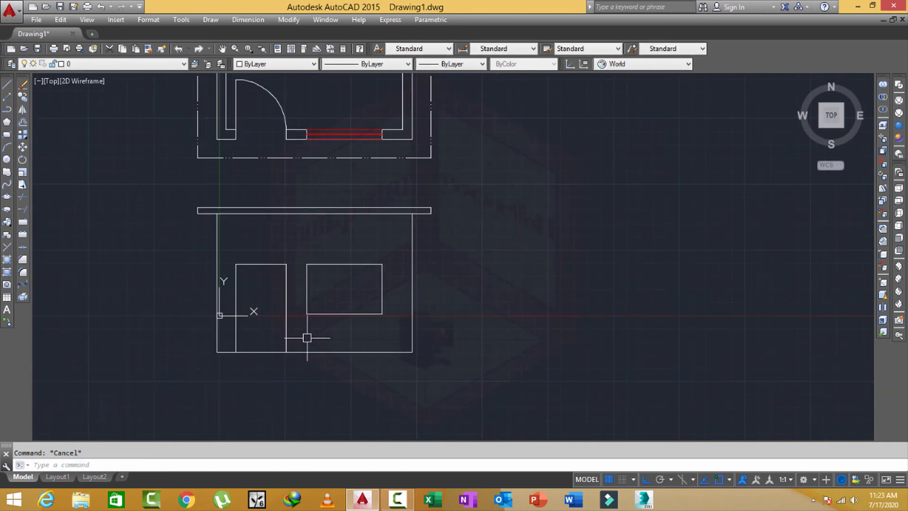
{"action": "scroll", "coordinate": [307, 337], "scroll_direction": "down", "scroll_amount": 5}
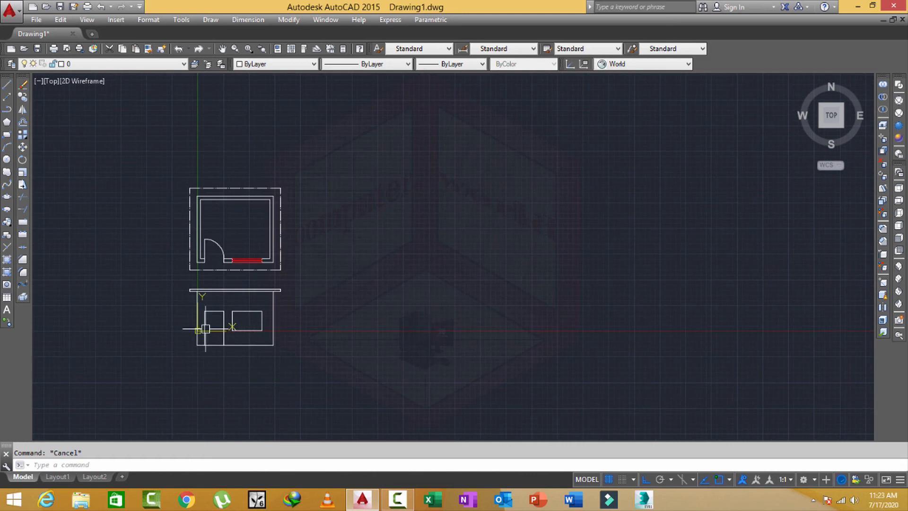
{"action": "scroll", "coordinate": [205, 329], "scroll_direction": "up", "scroll_amount": 4}
{"action": "scroll", "coordinate": [276, 329], "scroll_direction": "up", "scroll_amount": 2}
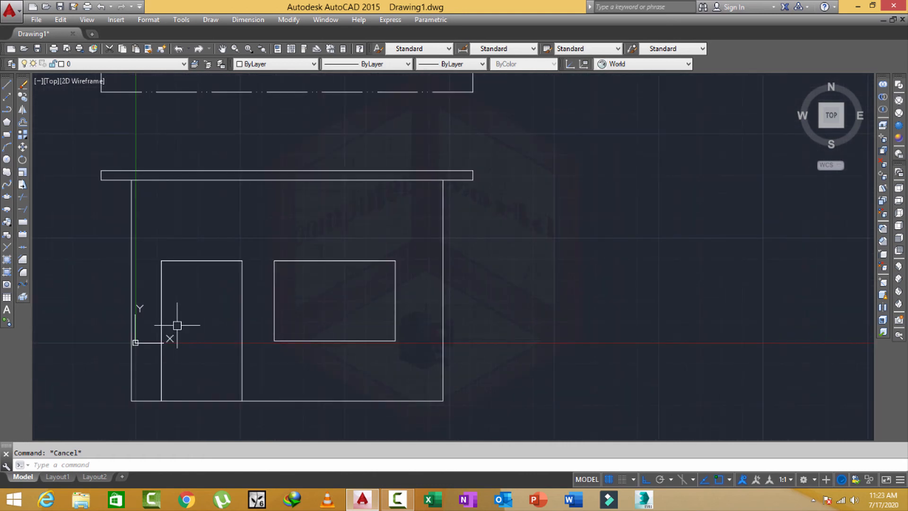
{"action": "scroll", "coordinate": [178, 326], "scroll_direction": "up", "scroll_amount": 2}
Copy the whole floor plan, including its dashed roof outline, horizontally to the right of the original.
{"action": "scroll", "coordinate": [182, 308], "scroll_direction": "down", "scroll_amount": 6}
{"action": "scroll", "coordinate": [365, 316], "scroll_direction": "down", "scroll_amount": 1}
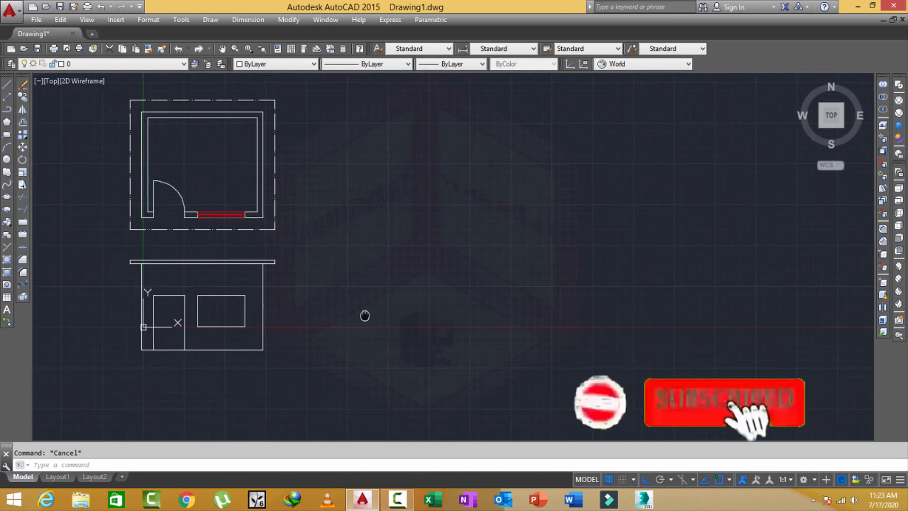
{"action": "middle_click_drag", "start_coordinate": [364, 316], "coordinate": [363, 316]}
{"action": "type", "text": "c"}
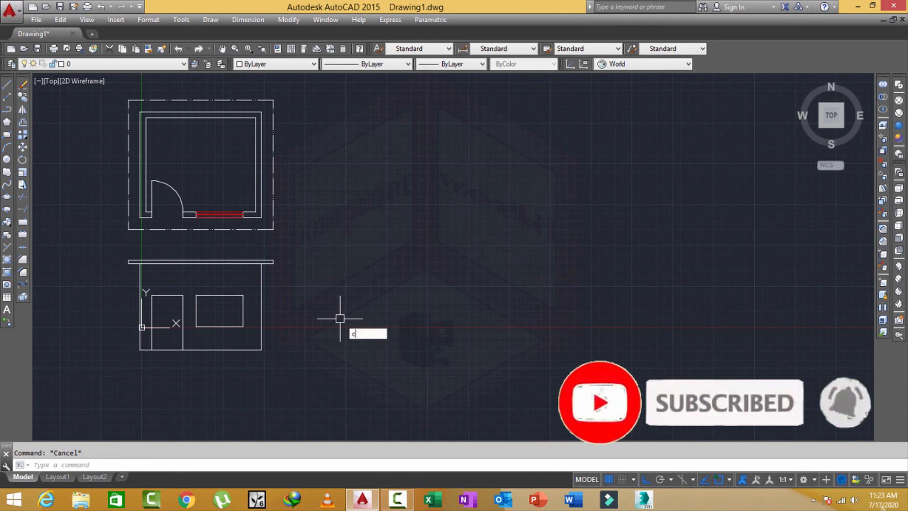
{"action": "type", "text": "o"}
{"action": "key", "text": "Return"}
{"action": "left_click", "coordinate": [304, 89]}
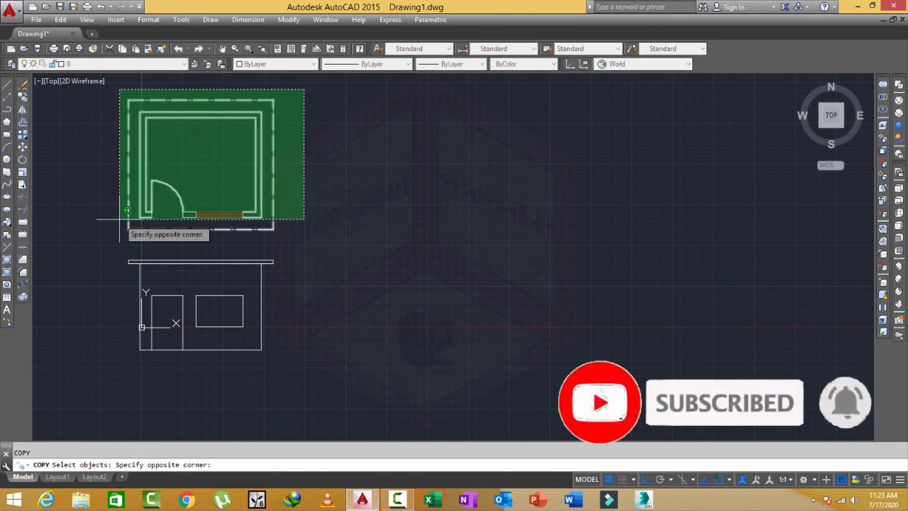
{"action": "left_click", "coordinate": [120, 219]}
{"action": "key", "text": "Return"}
{"action": "left_click", "coordinate": [112, 242]}
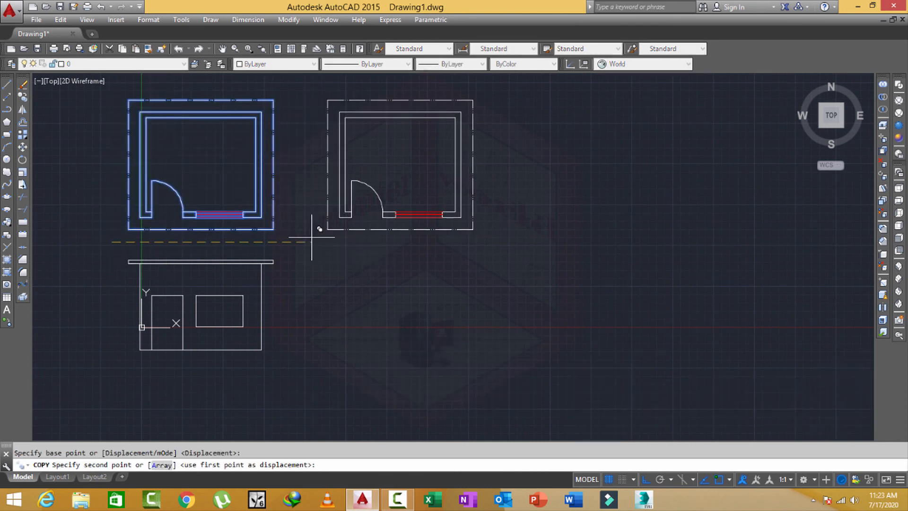
{"action": "left_click", "coordinate": [311, 236]}
{"action": "key", "text": "Escape"}
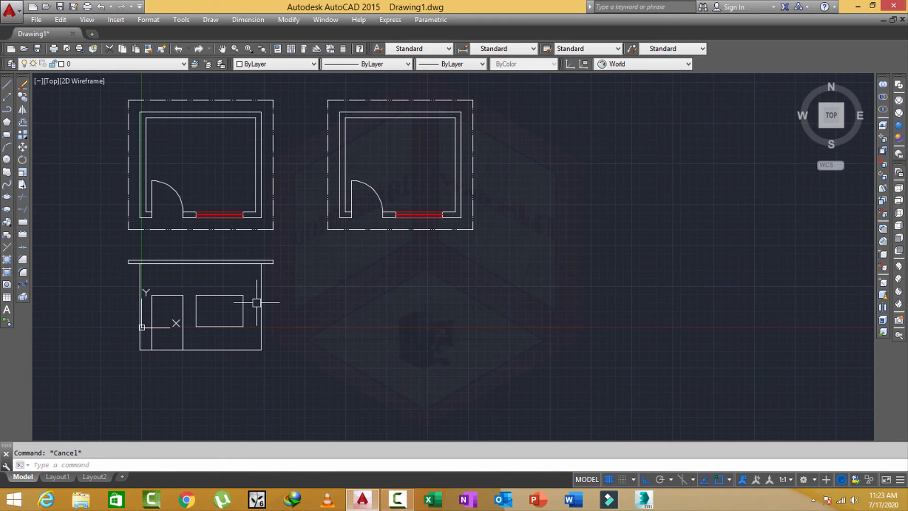
Rotate the copied floor plan 90 degrees clockwise about the lower-right corner of its dashed roof outline.
{"action": "type", "text": "ro"}
{"action": "key", "text": "Return"}
{"action": "middle_click_drag", "start_coordinate": [281, 274], "coordinate": [265, 280]}
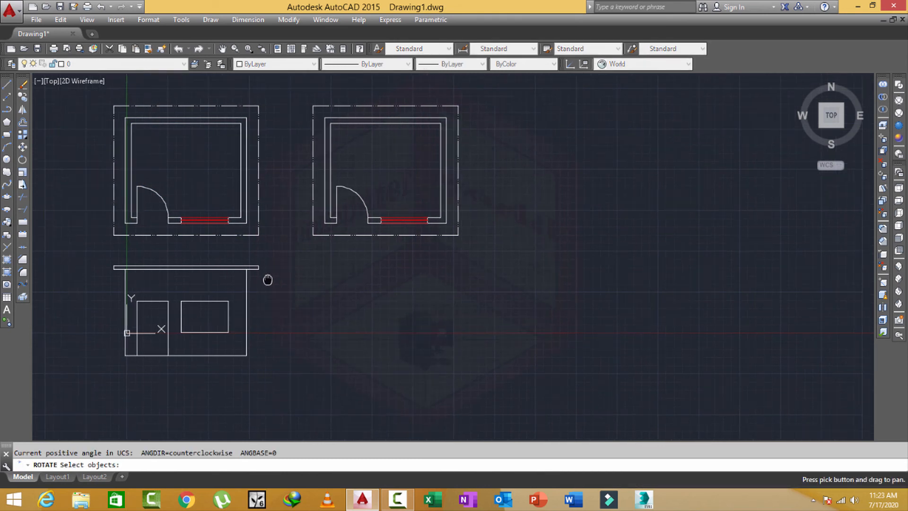
{"action": "left_click", "coordinate": [489, 90]}
{"action": "left_click", "coordinate": [297, 265]}
{"action": "key", "text": "Return"}
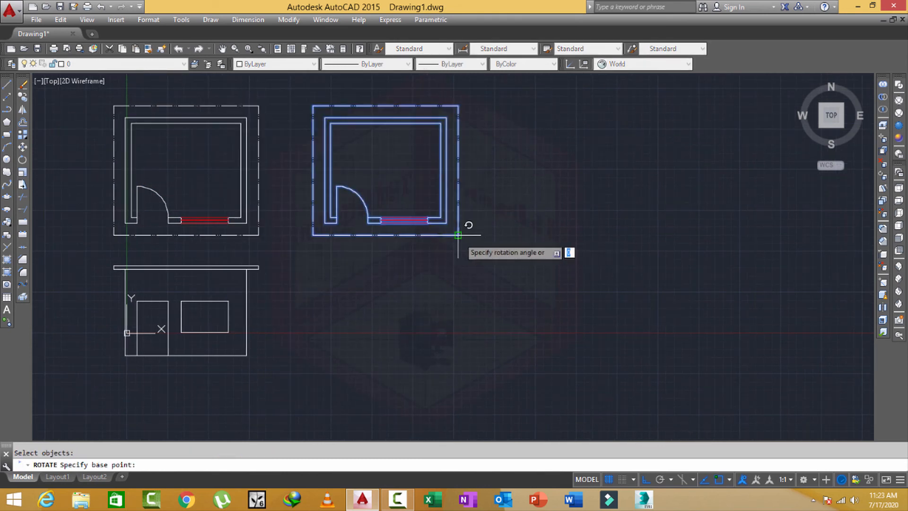
{"action": "left_click", "coordinate": [458, 235]}
{"action": "left_click", "coordinate": [452, 294]}
{"action": "middle_click_drag", "start_coordinate": [420, 312], "coordinate": [416, 312]}
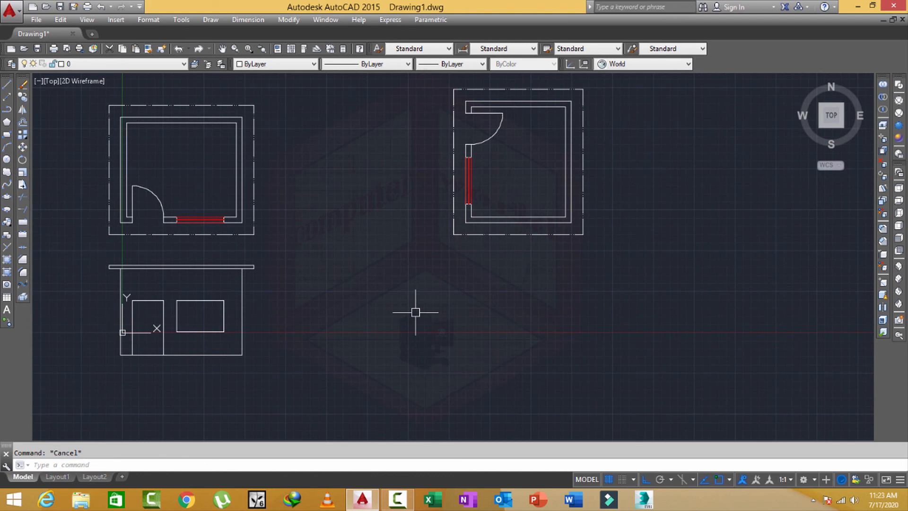
Move the rotated floor plan horizontally to the left, closer to the original plan.
{"action": "key", "text": "Return"}
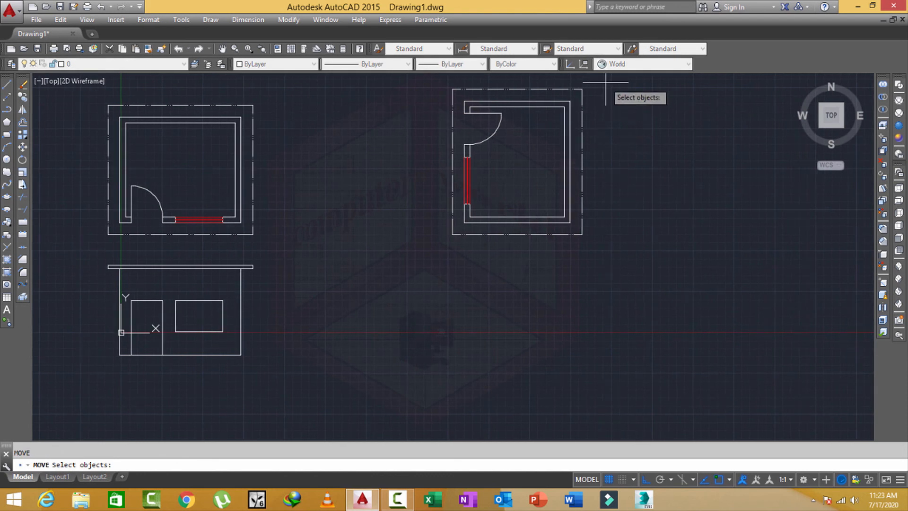
{"action": "left_click", "coordinate": [606, 82]}
{"action": "left_click", "coordinate": [438, 265]}
{"action": "key", "text": "Return"}
{"action": "left_click", "coordinate": [463, 291]}
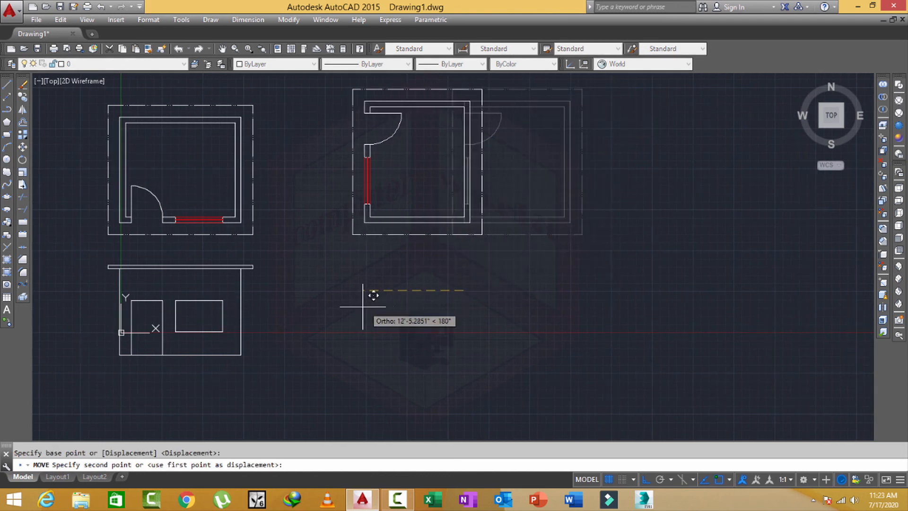
{"action": "left_click", "coordinate": [320, 303]}
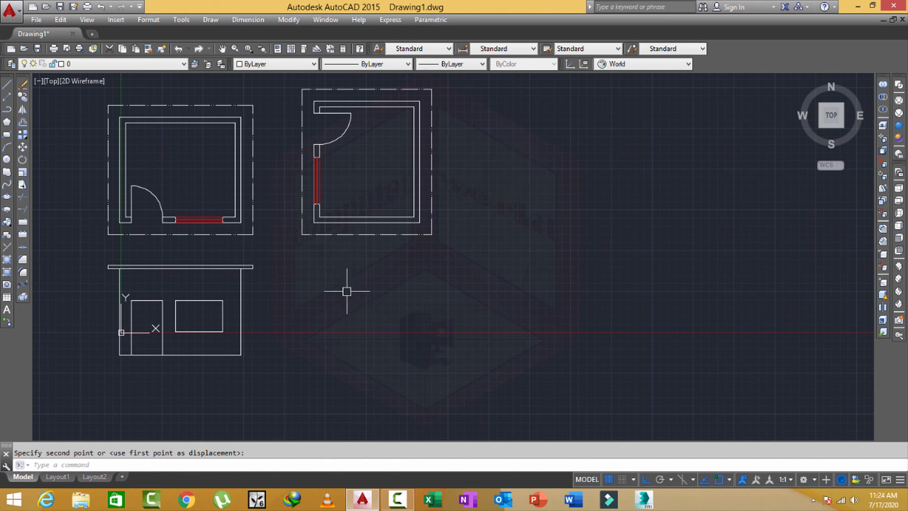
Project vertical rays downward from the two lower outer wall corners of the rotated floor plan.
{"action": "type", "text": "RAY"}
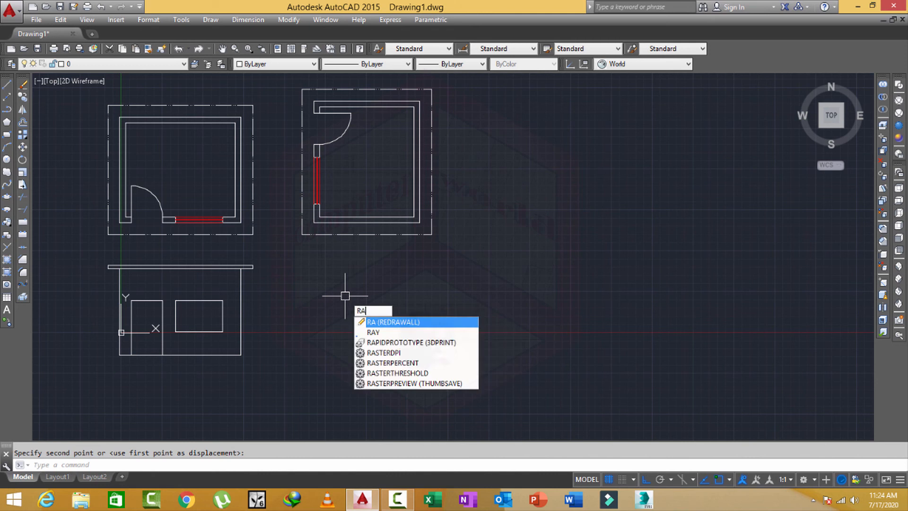
{"action": "key", "text": "Return"}
{"action": "left_click", "coordinate": [420, 222]}
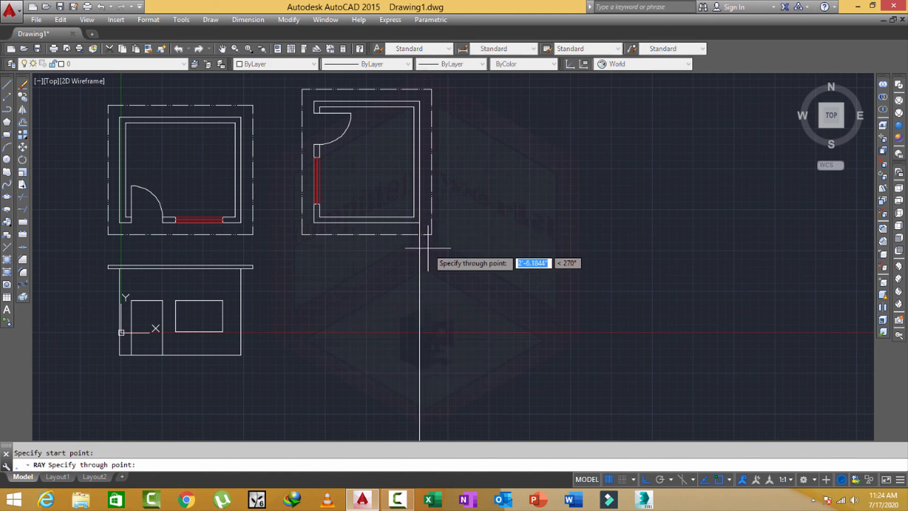
{"action": "left_click", "coordinate": [419, 363]}
{"action": "key", "text": "Return"}
{"action": "key", "text": "Return"}
{"action": "left_click", "coordinate": [315, 223]}
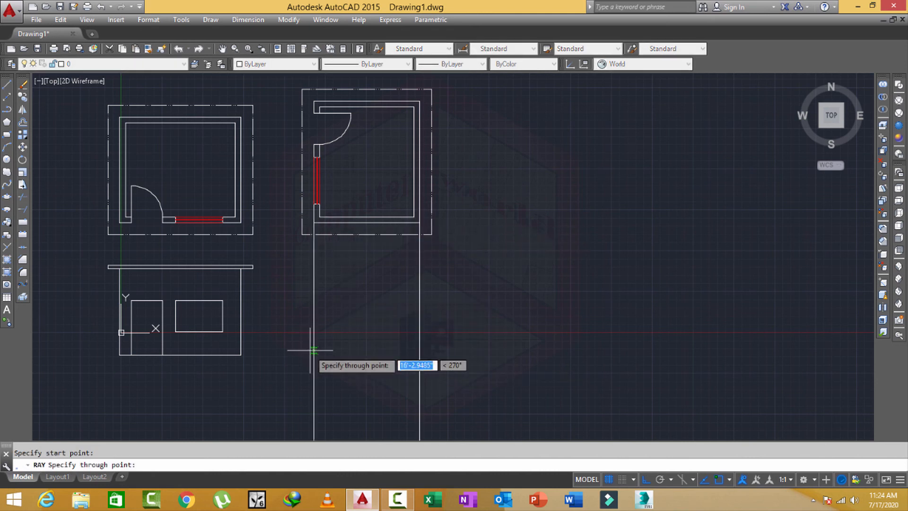
Draw a horizontal base line between the two wall rays, level with the front elevation's base.
{"action": "type", "text": "LINE"}
{"action": "key", "text": "Return"}
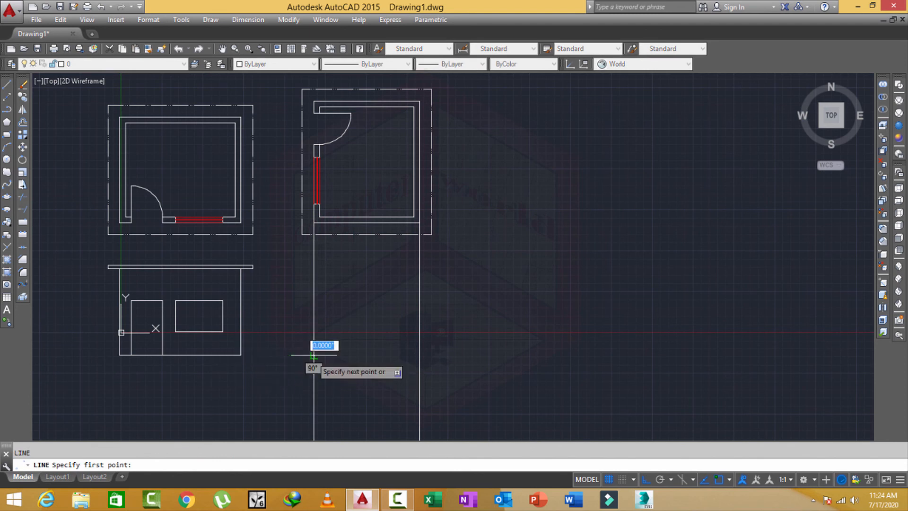
{"action": "left_click", "coordinate": [419, 355]}
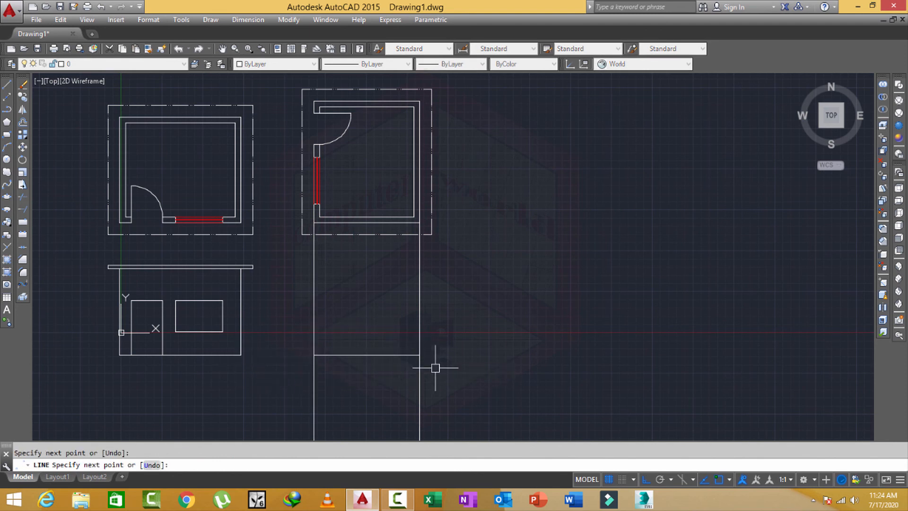
{"action": "key", "text": "Escape"}
Offset the side elevation's base line upward by 11' to mark the top of the wall.
{"action": "key", "text": "Return"}
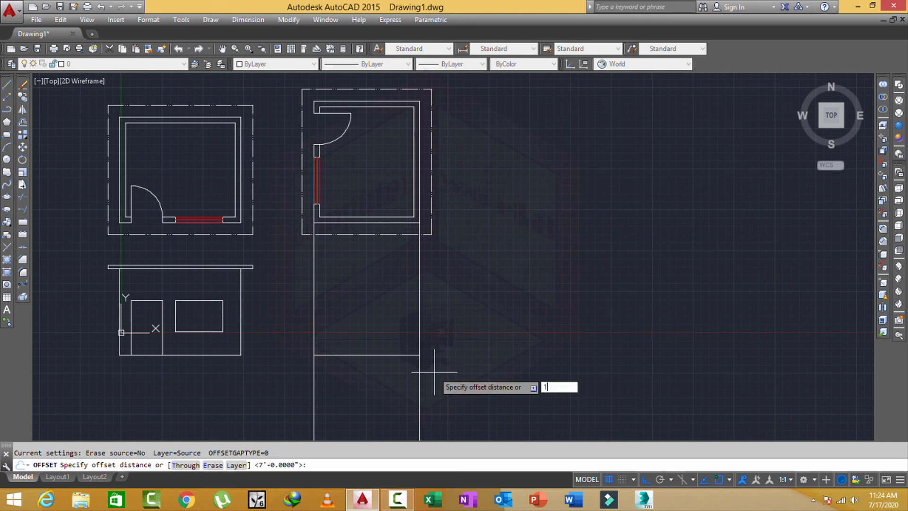
{"action": "type", "text": "11"}
{"action": "key", "text": "Return"}
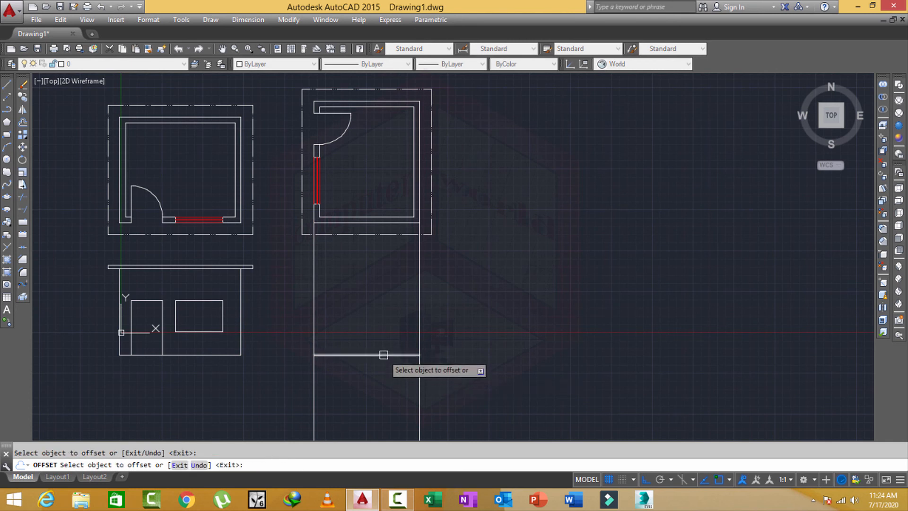
{"action": "left_click", "coordinate": [381, 355]}
{"action": "left_click", "coordinate": [365, 303]}
{"action": "key", "text": "Escape"}
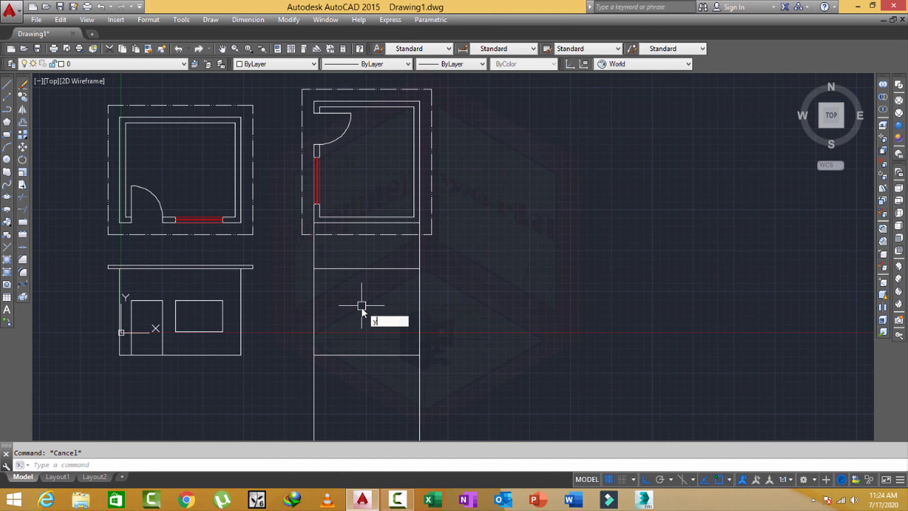
Trim the side elevation's two wall rays above the wall top line and below the base line.
{"action": "key", "text": "BackSpace"}
{"action": "type", "text": "tr"}
{"action": "key", "text": "Return"}
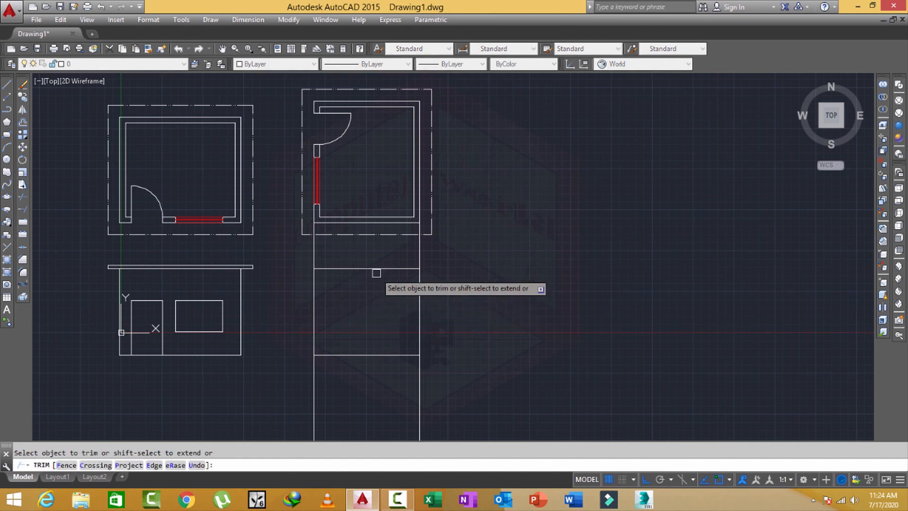
{"action": "left_click", "coordinate": [454, 256]}
{"action": "left_click", "coordinate": [300, 262]}
{"action": "key", "text": "Escape"}
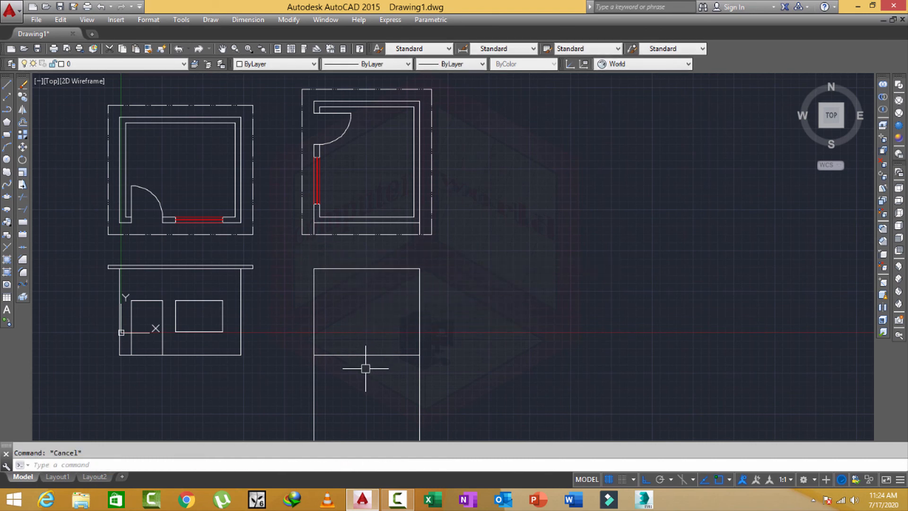
{"action": "type", "text": "tr"}
{"action": "key", "text": "Return"}
{"action": "left_click", "coordinate": [458, 396]}
{"action": "left_click", "coordinate": [303, 404]}
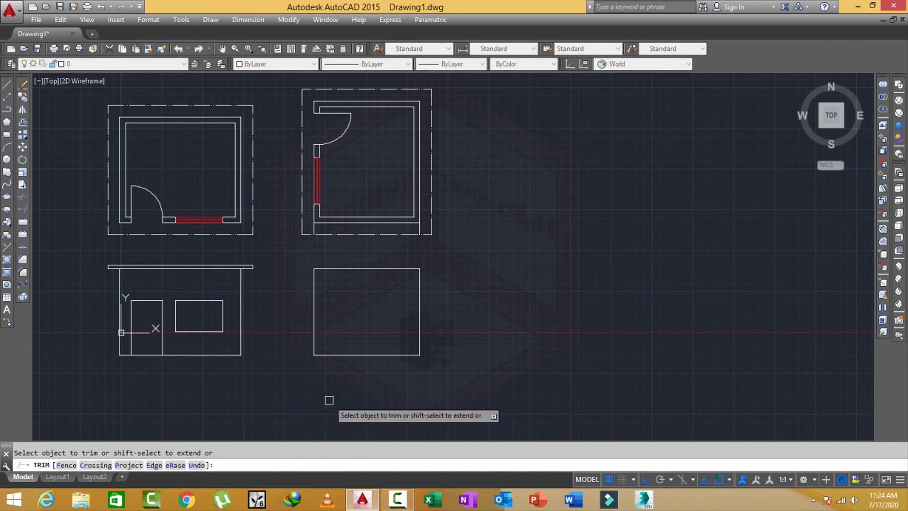
{"action": "key", "text": "Escape"}
Project vertical rays downward from the two lower corners of the rotated plan's dashed roof outline.
{"action": "type", "text": "ra"}
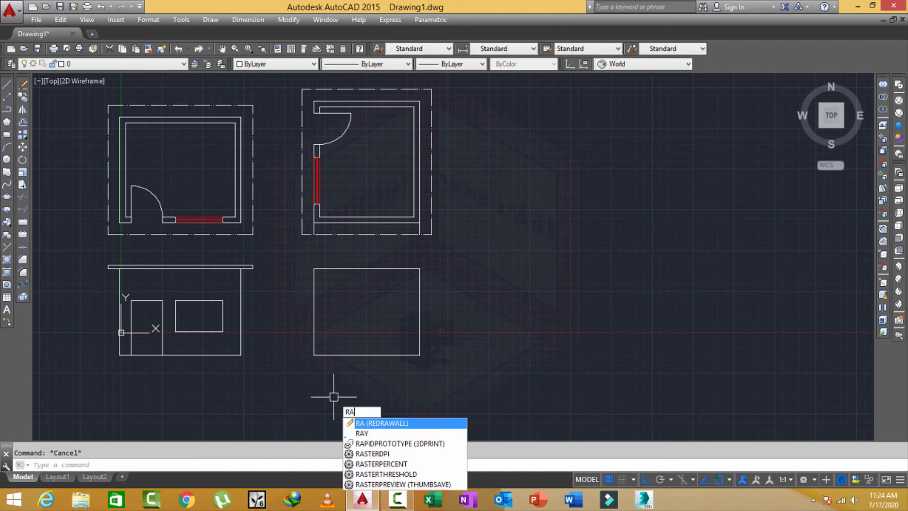
{"action": "key", "text": "Return"}
{"action": "left_click", "coordinate": [431, 234]}
{"action": "left_click", "coordinate": [447, 331]}
{"action": "key", "text": "Return"}
{"action": "key", "text": "Return"}
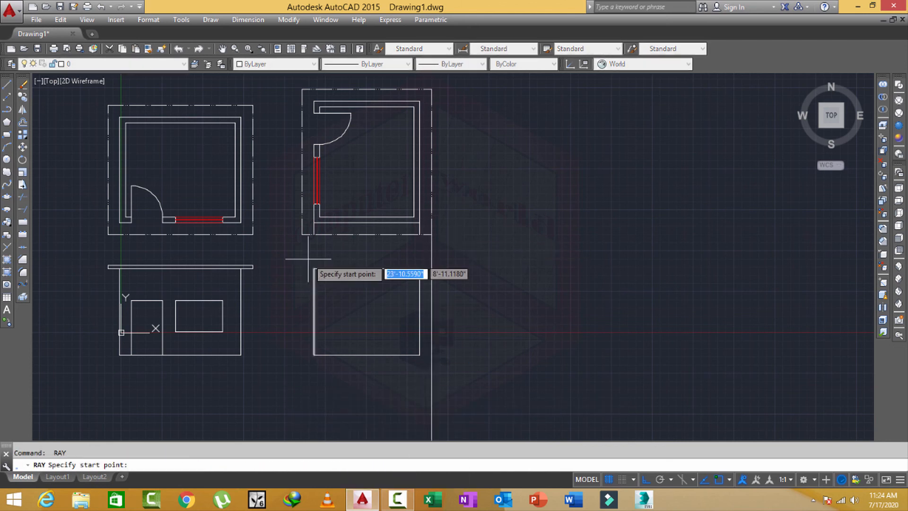
{"action": "left_click", "coordinate": [302, 234]}
{"action": "left_click", "coordinate": [280, 321]}
{"action": "key", "text": "Escape"}
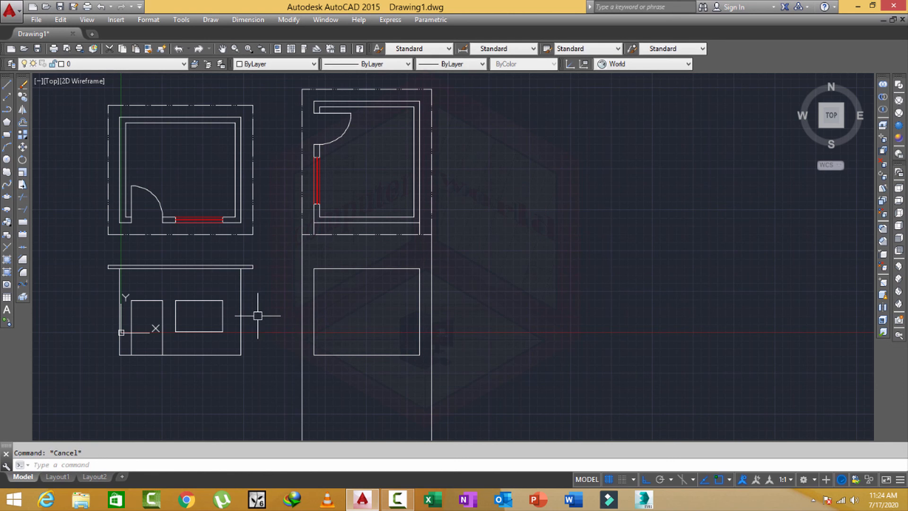
Offset the side elevation's wall top line upward by 6" to form the roof slab thickness.
{"action": "type", "text": "o"}
{"action": "key", "text": "Return"}
{"action": "key", "text": "Return"}
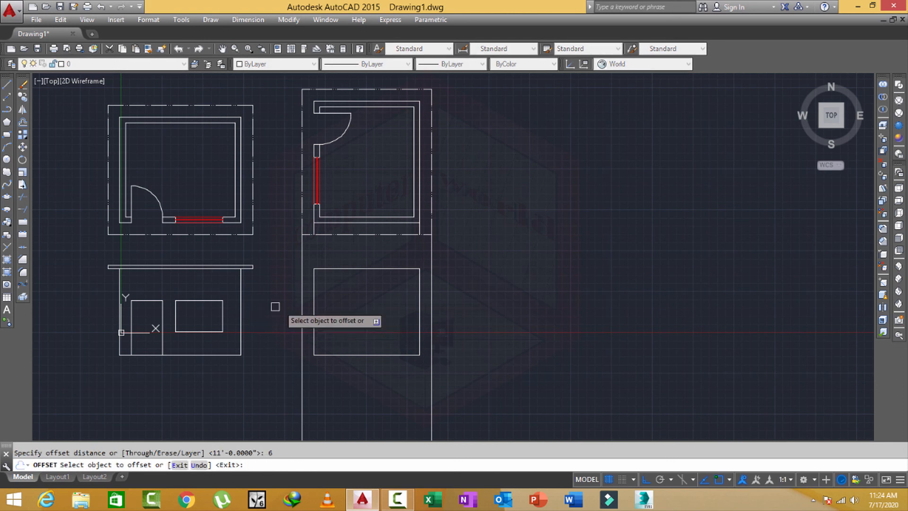
{"action": "left_click", "coordinate": [355, 268]}
{"action": "left_click", "coordinate": [341, 261]}
{"action": "key", "text": "Escape"}
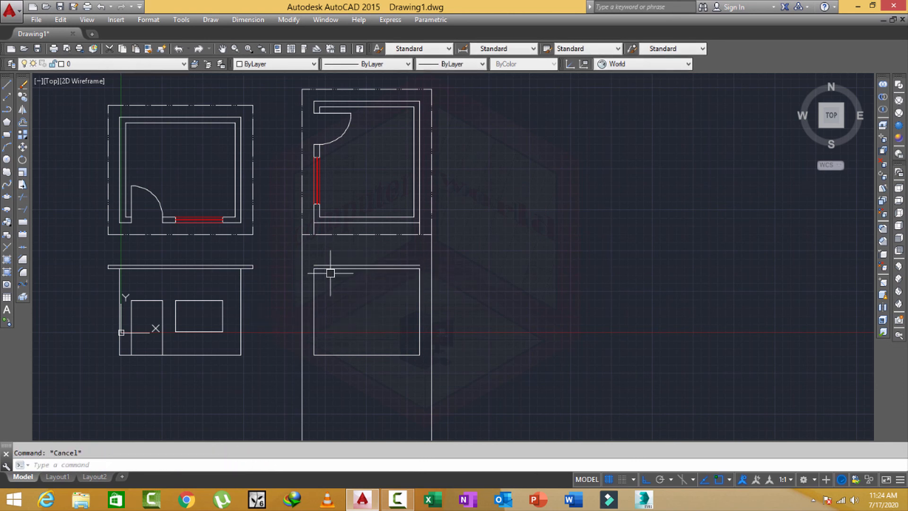
Extend both horizontal roof slab lines at each end to meet the outer roof rays.
{"action": "type", "text": "ex"}
{"action": "key", "text": "Return"}
{"action": "key", "text": "Return"}
{"action": "left_click", "coordinate": [334, 274]}
{"action": "left_click", "coordinate": [325, 252]}
{"action": "left_click", "coordinate": [373, 250]}
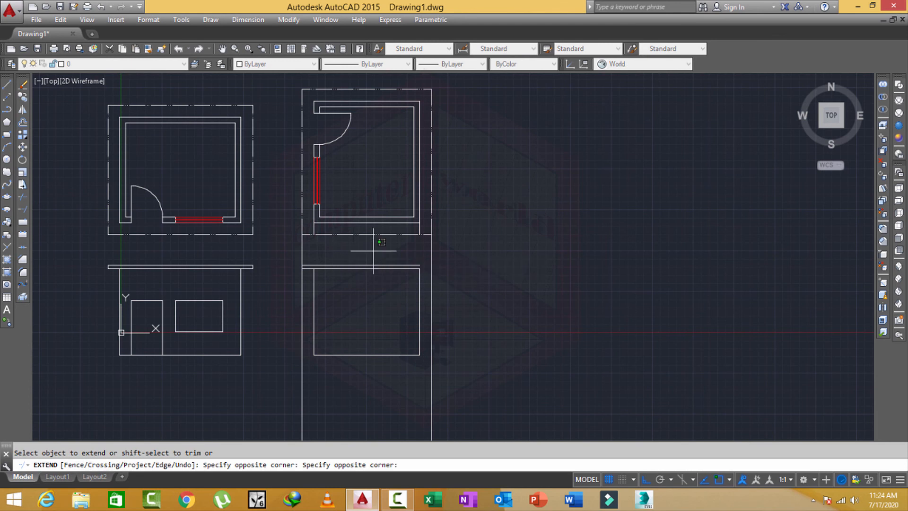
{"action": "left_click", "coordinate": [364, 300]}
{"action": "key", "text": "Escape"}
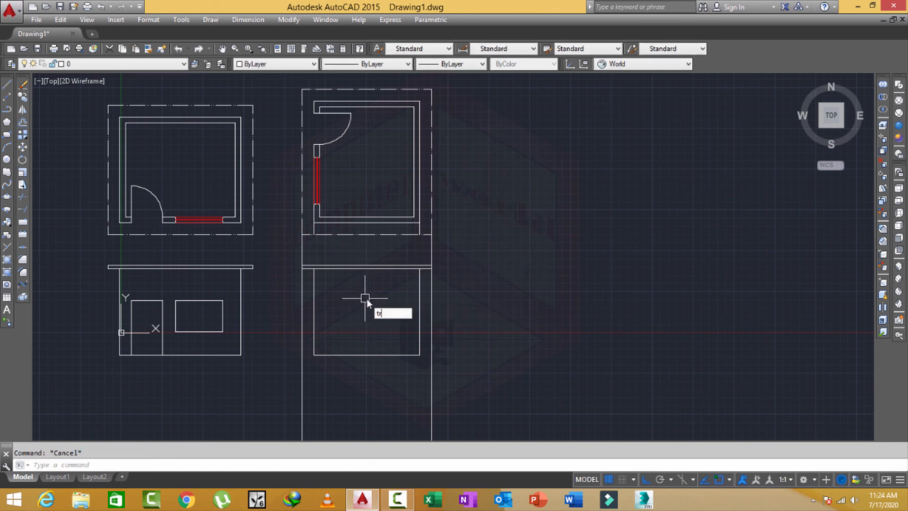
Trim the two roof rays above and below the side elevation's roof slab, leaving only its short end edges.
{"action": "key", "text": "Return"}
{"action": "key", "text": "Return"}
{"action": "left_click", "coordinate": [479, 245]}
{"action": "left_click", "coordinate": [283, 257]}
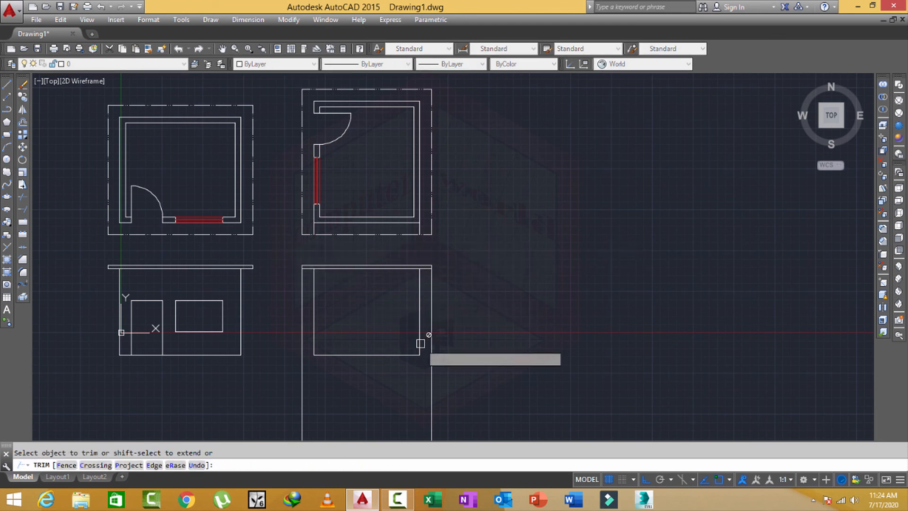
{"action": "left_click", "coordinate": [468, 379]}
{"action": "left_click", "coordinate": [255, 404]}
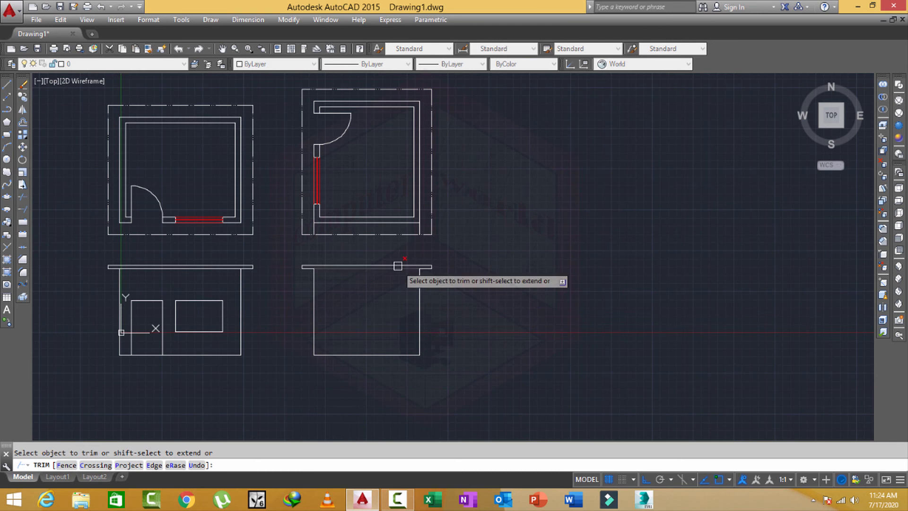
{"action": "key", "text": "Escape"}
Delete the two leftover ray segments between the rotated plan's lower wall and its dashed roof outline.
{"action": "scroll", "coordinate": [426, 235], "scroll_direction": "up", "scroll_amount": 4}
{"action": "left_click", "coordinate": [399, 209]}
{"action": "left_click", "coordinate": [98, 221]}
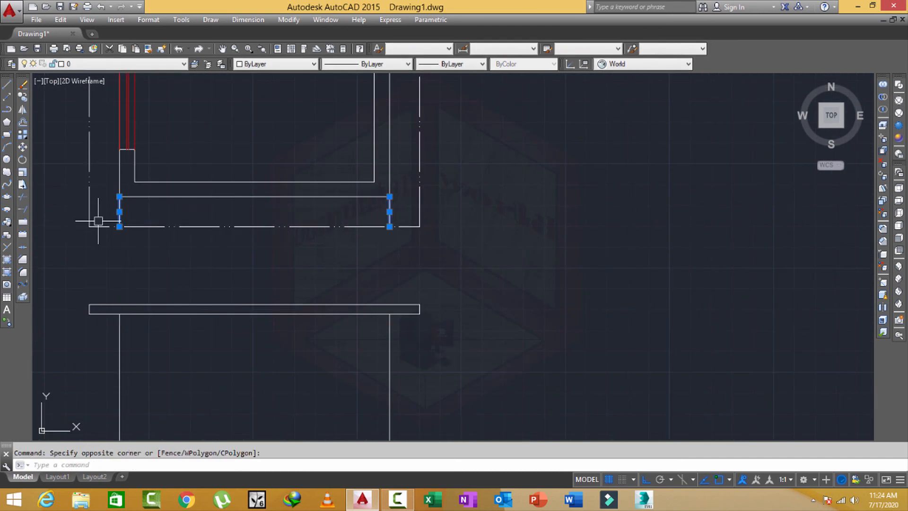
{"action": "key", "text": "Delete"}
{"action": "scroll", "coordinate": [153, 263], "scroll_direction": "down", "scroll_amount": 3}
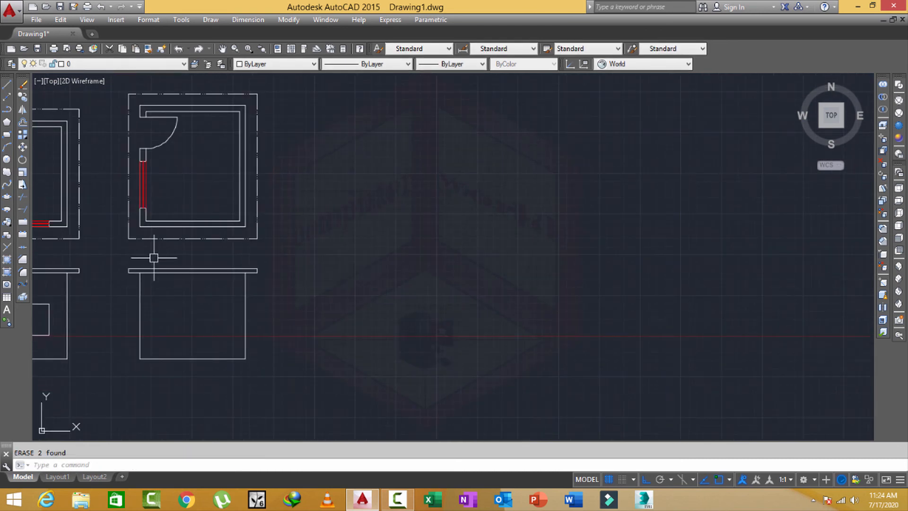
{"action": "scroll", "coordinate": [154, 250], "scroll_direction": "down", "scroll_amount": 2}
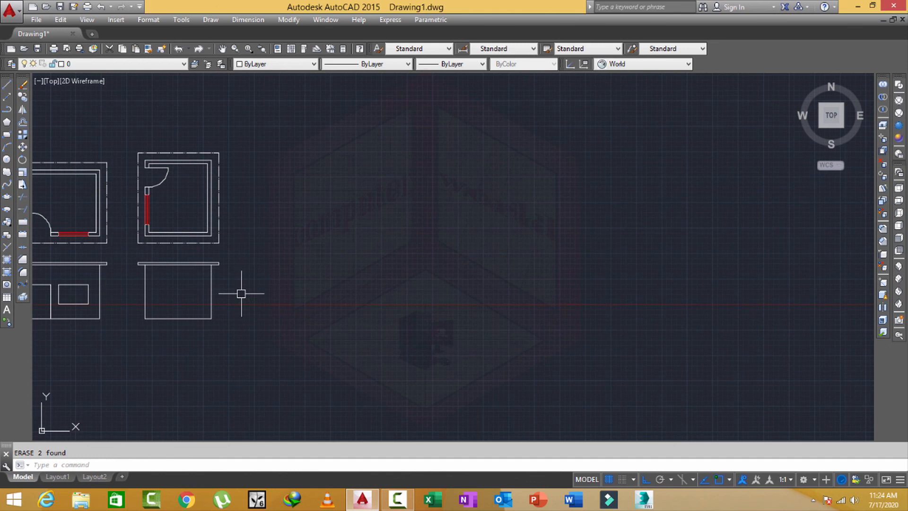
{"action": "middle_click_drag", "start_coordinate": [264, 304], "coordinate": [286, 301]}
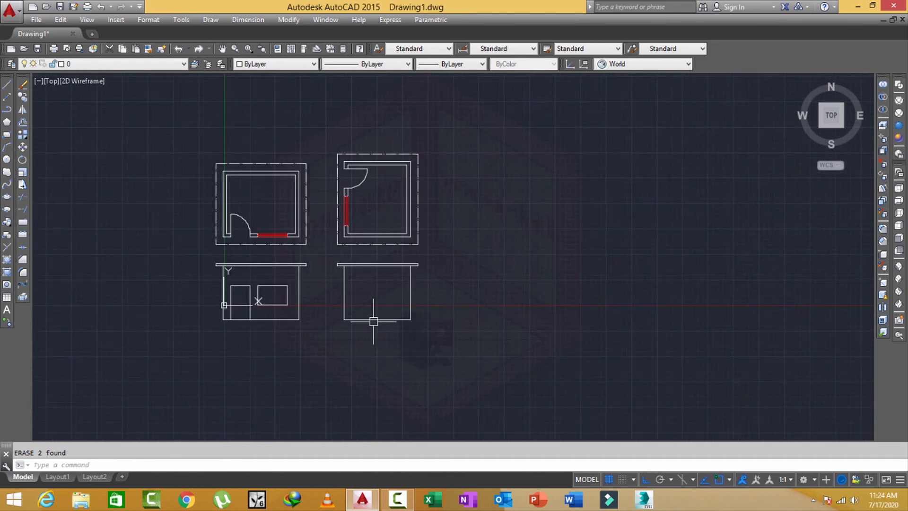
{"action": "scroll", "coordinate": [248, 317], "scroll_direction": "up", "scroll_amount": 4}
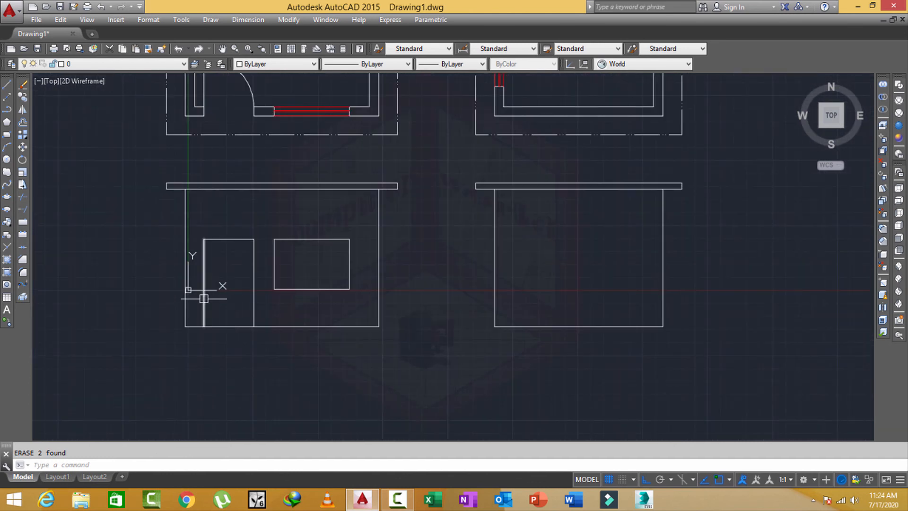